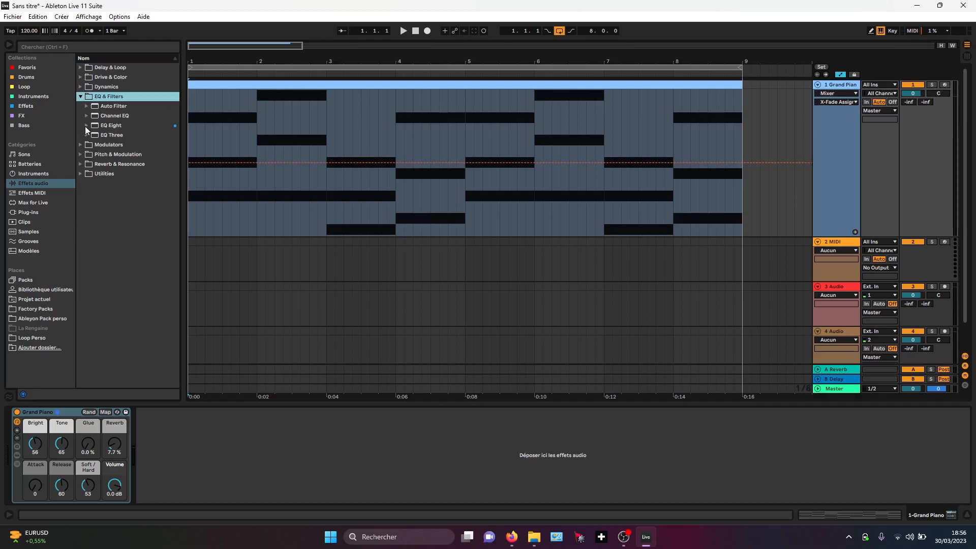
left_click(84, 136)
left_click(88, 136)
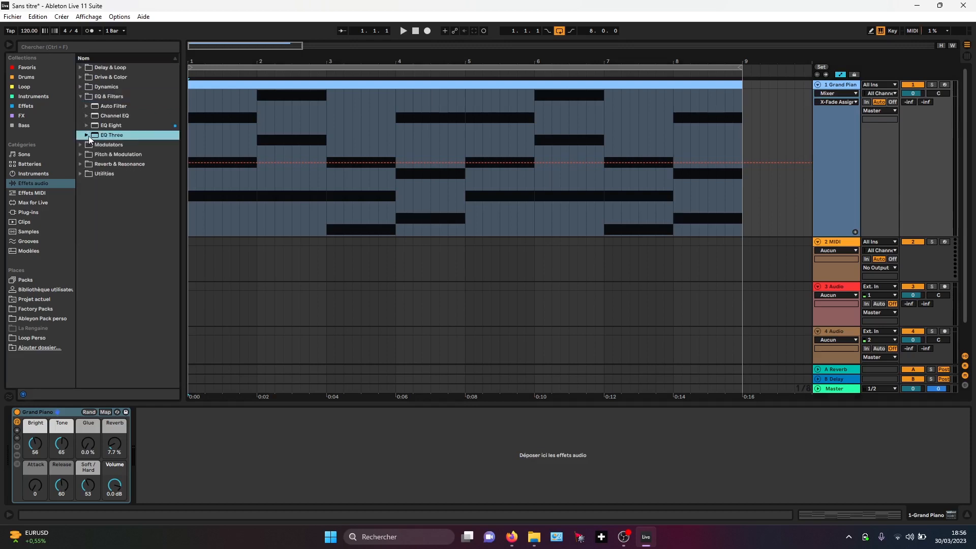
double_click(97, 136)
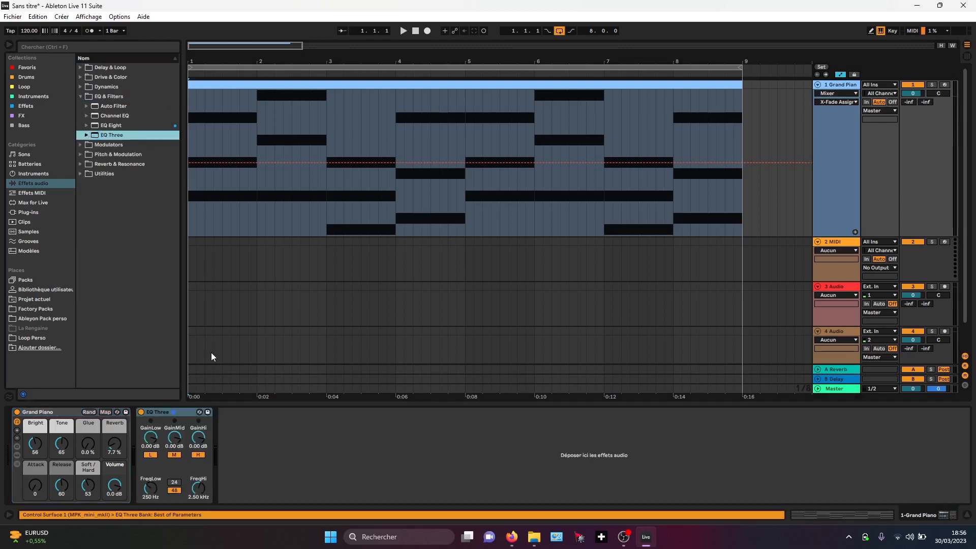
left_click(160, 410)
key("Delete")
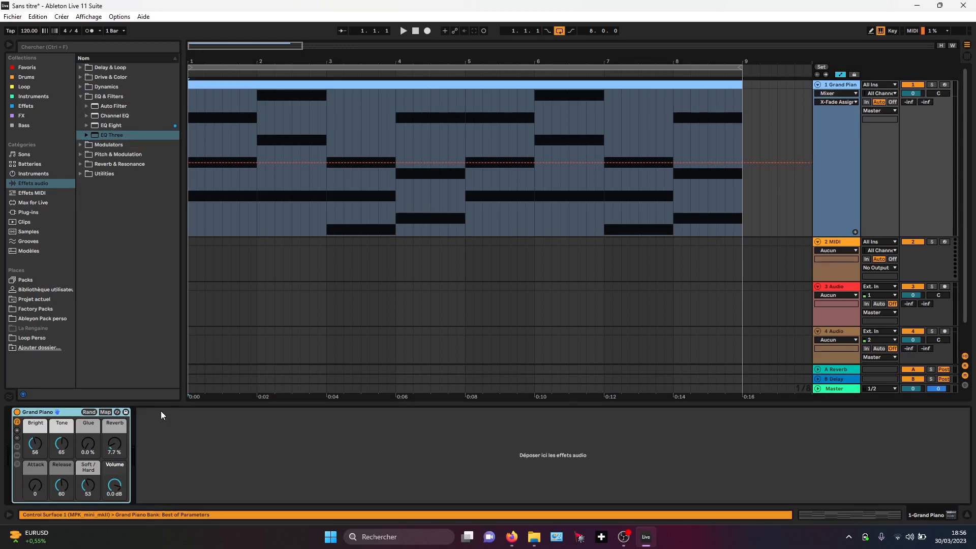
Add an EQ Eight to the Grand Piano track and show its enlarged frequency display.
double_click(114, 127)
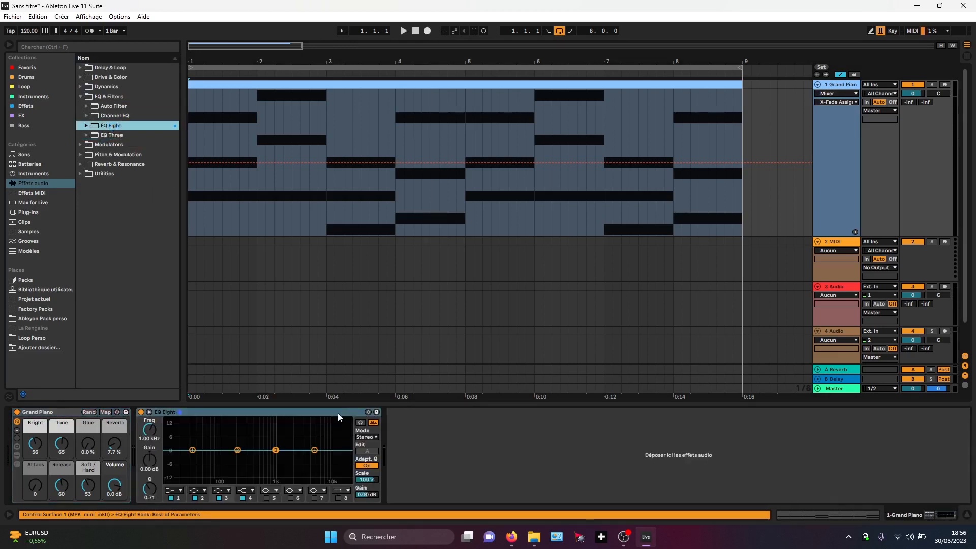
left_click(149, 411)
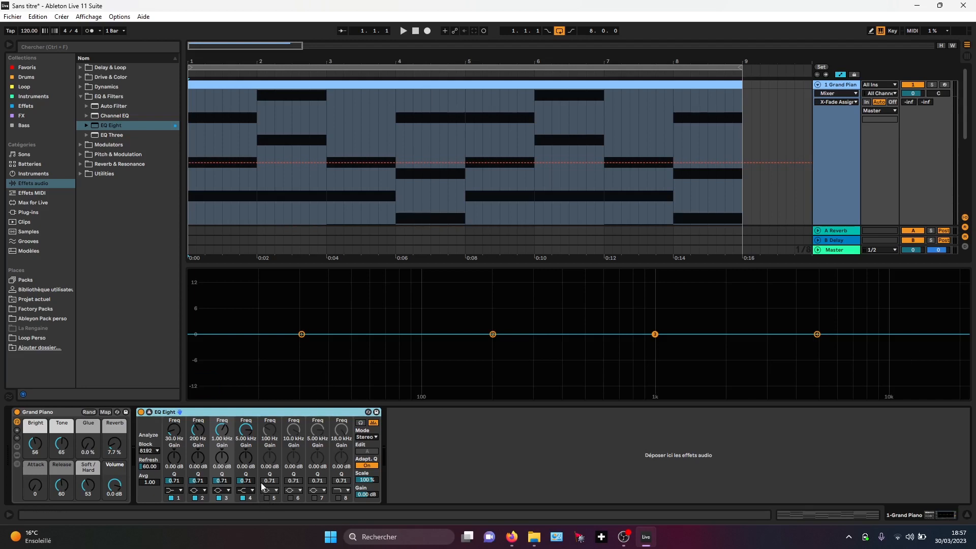
Browse the EQ Eight presets in the Instrument and Drums folders.
left_click(86, 125)
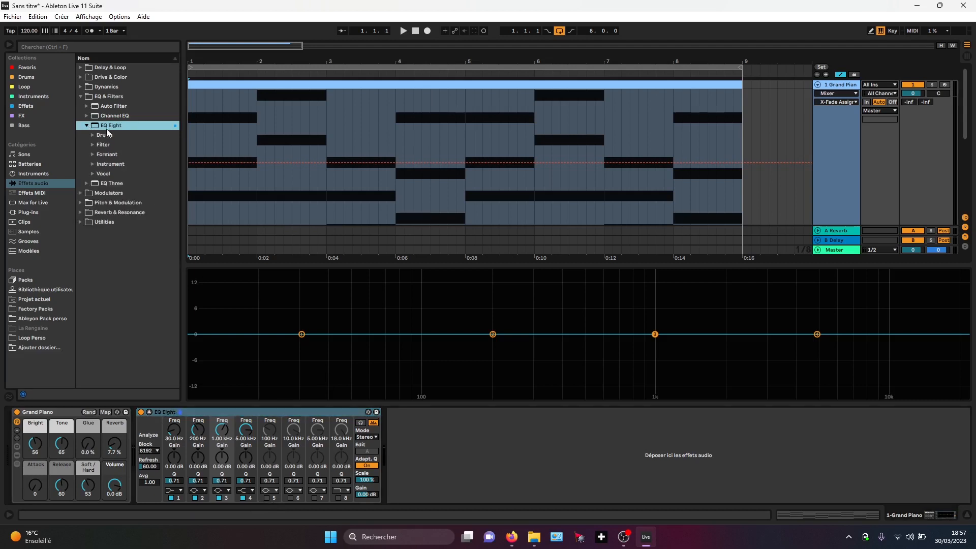
left_click(93, 163)
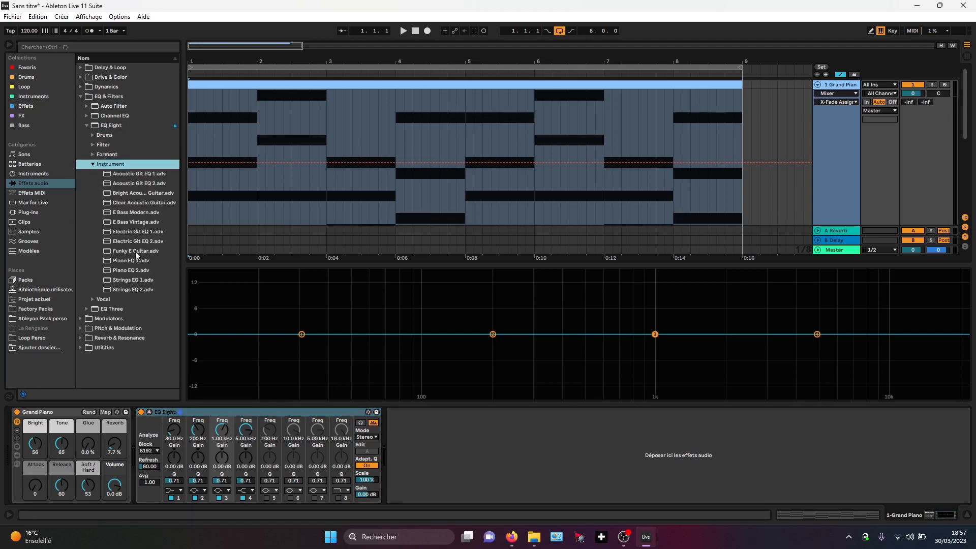
left_click(93, 164)
left_click(92, 135)
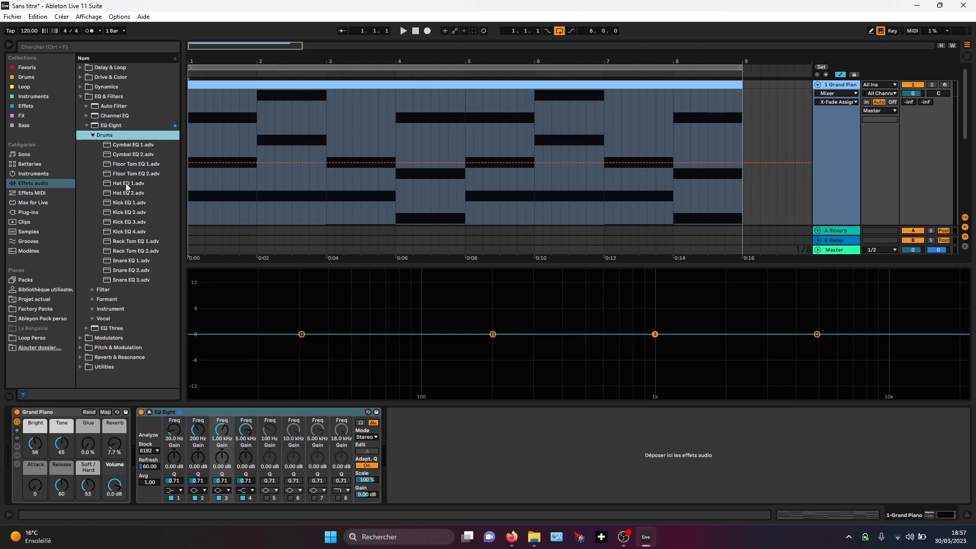
Load the Kick EQ 1 preset on the Grand Piano track to inspect its enlarged curve, and delete it again.
left_click(845, 86)
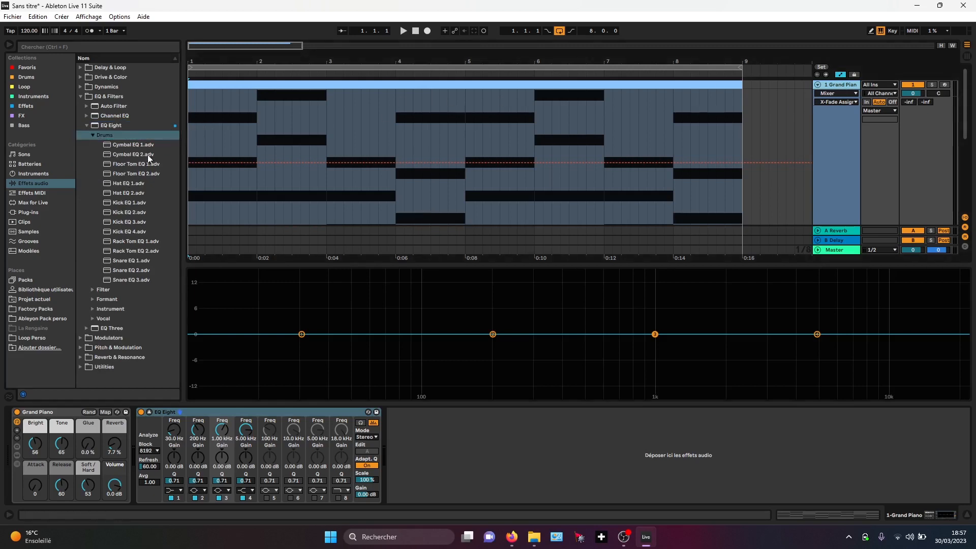
double_click(128, 202)
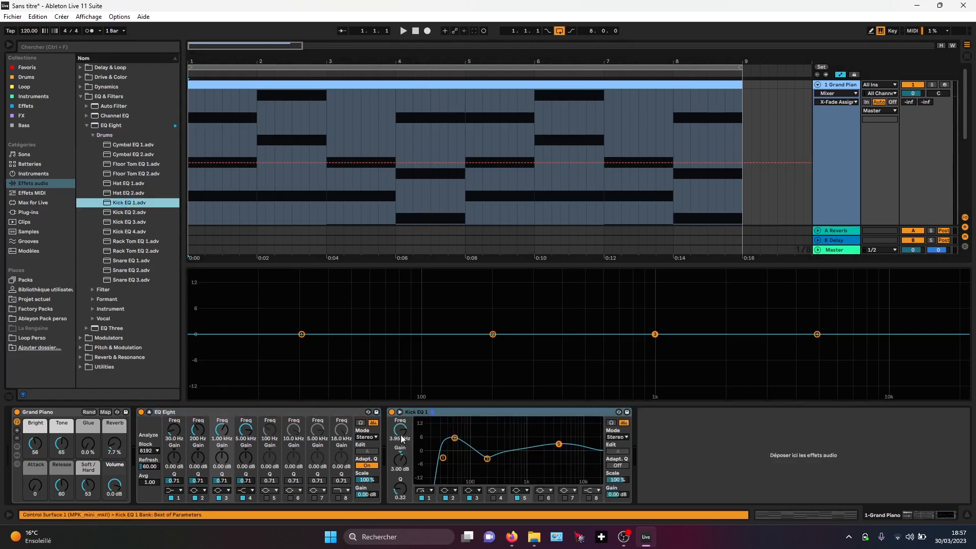
left_click(404, 414)
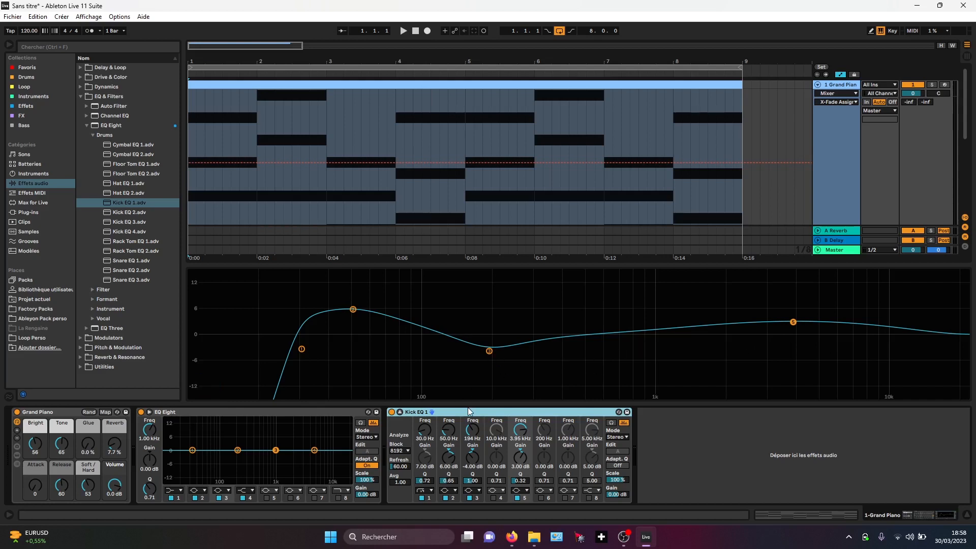
key("Delete")
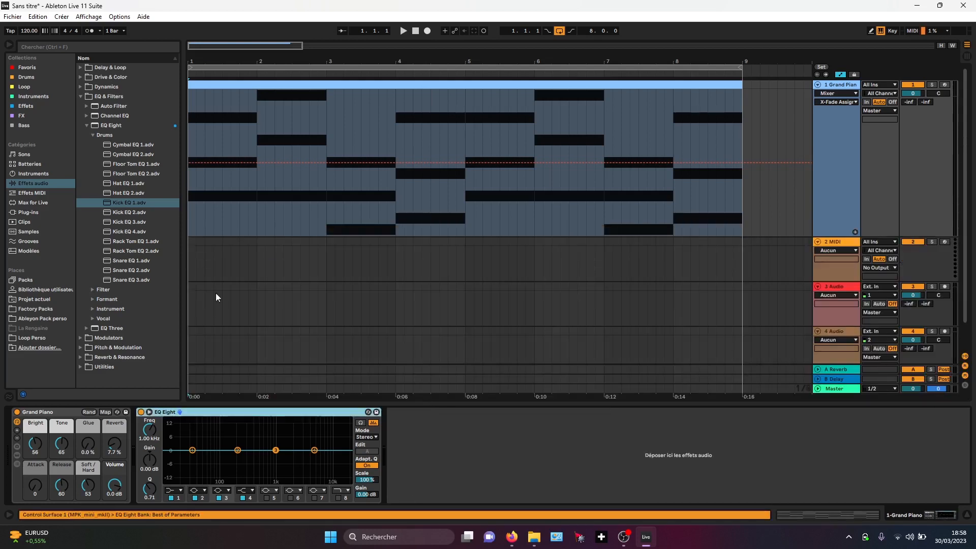
Load the Hat EQ 1 preset after the EQ Eight to inspect its enlarged curve, and delete it again.
left_click(132, 184)
double_click(123, 184)
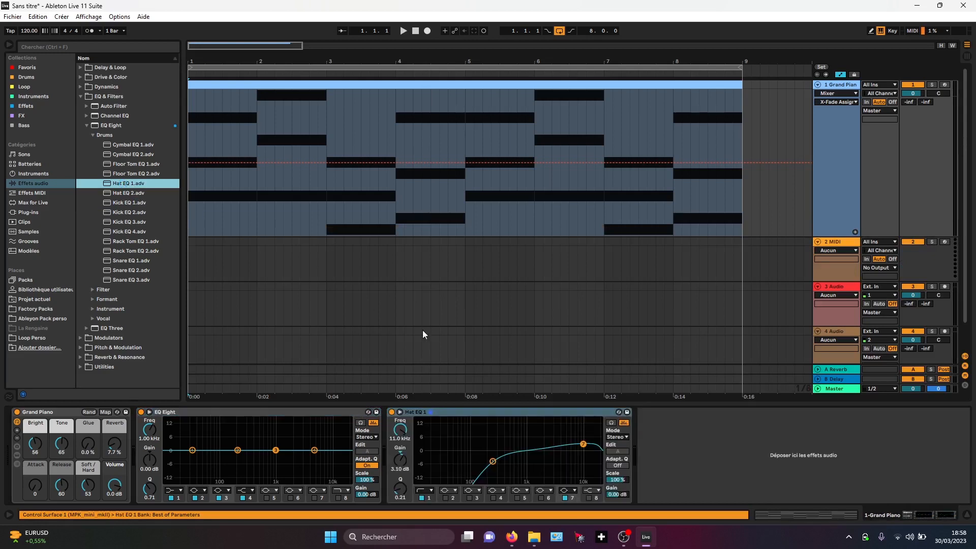
left_click(400, 412)
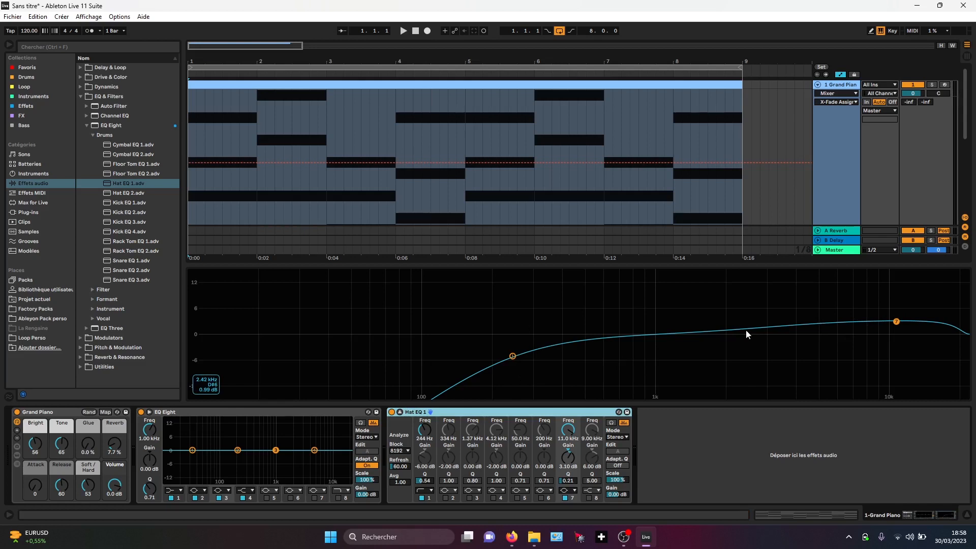
left_click(400, 412)
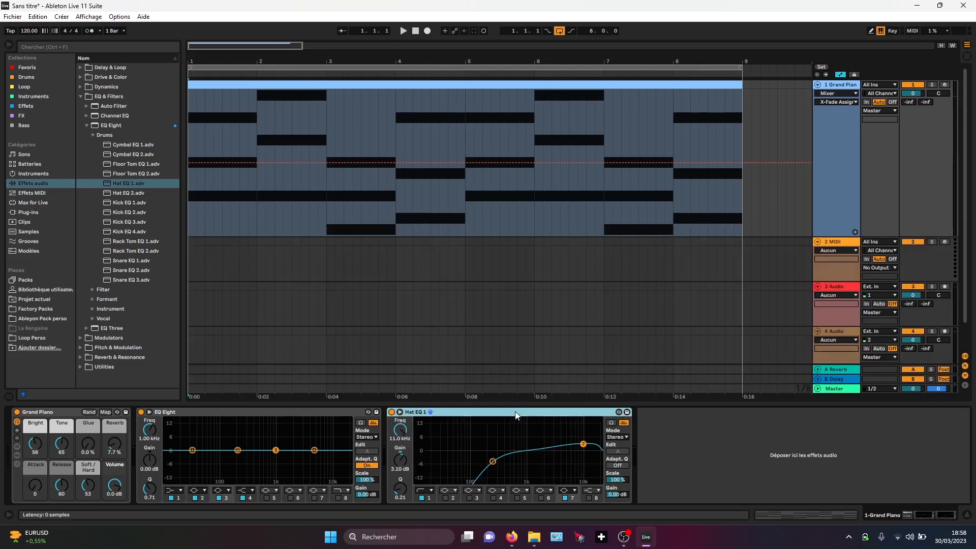
key("Delete")
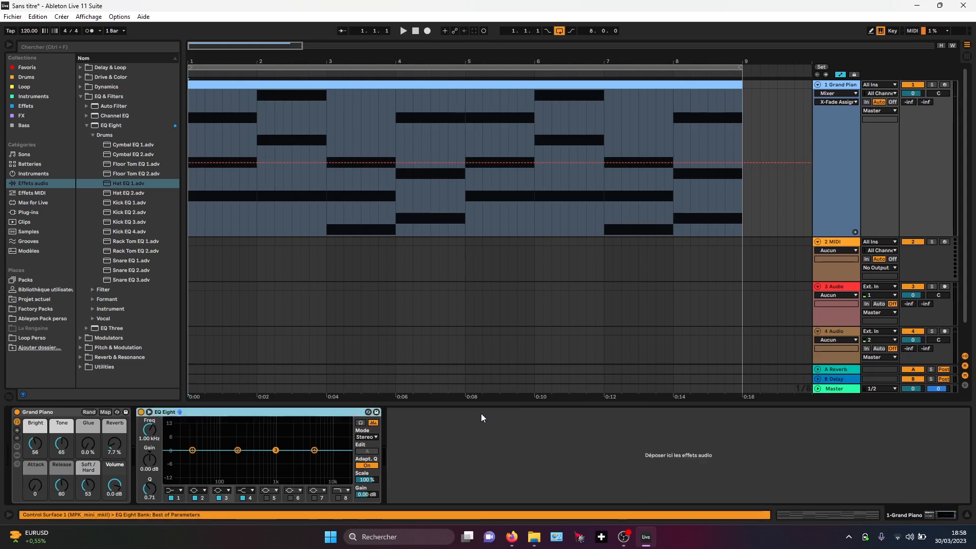
Show the enlarged display of the EQ Eight and turn off its filter bands 1 to 4.
left_click(151, 413)
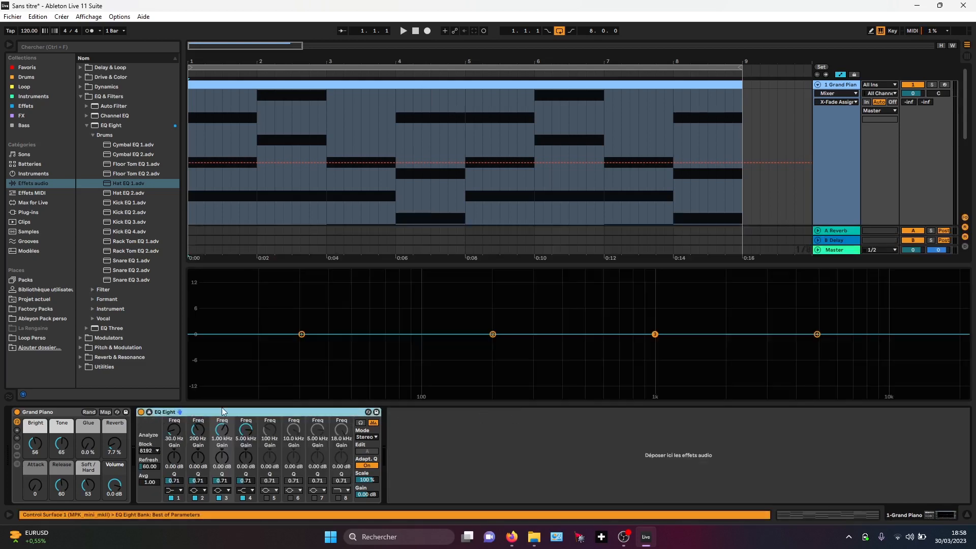
left_click(171, 498)
left_click(194, 497)
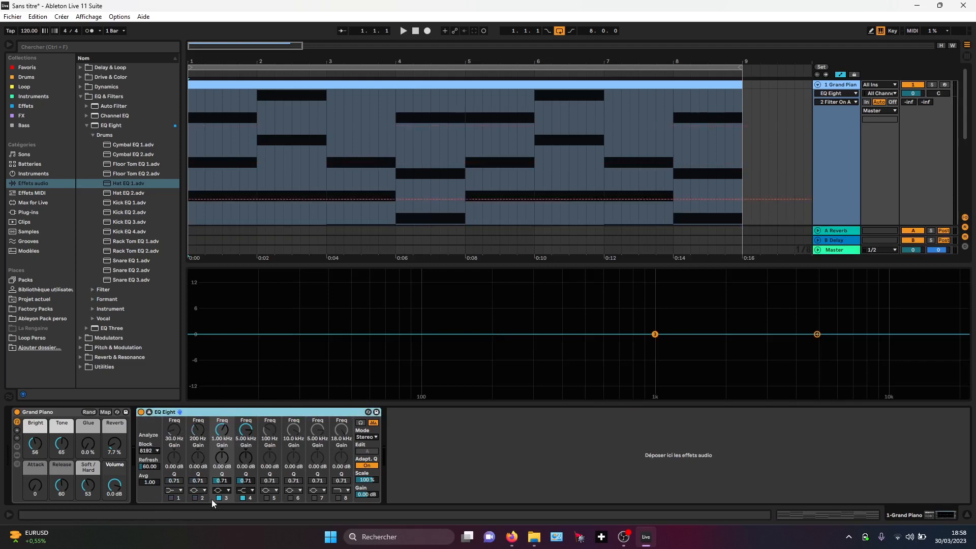
left_click(218, 498)
left_click(242, 497)
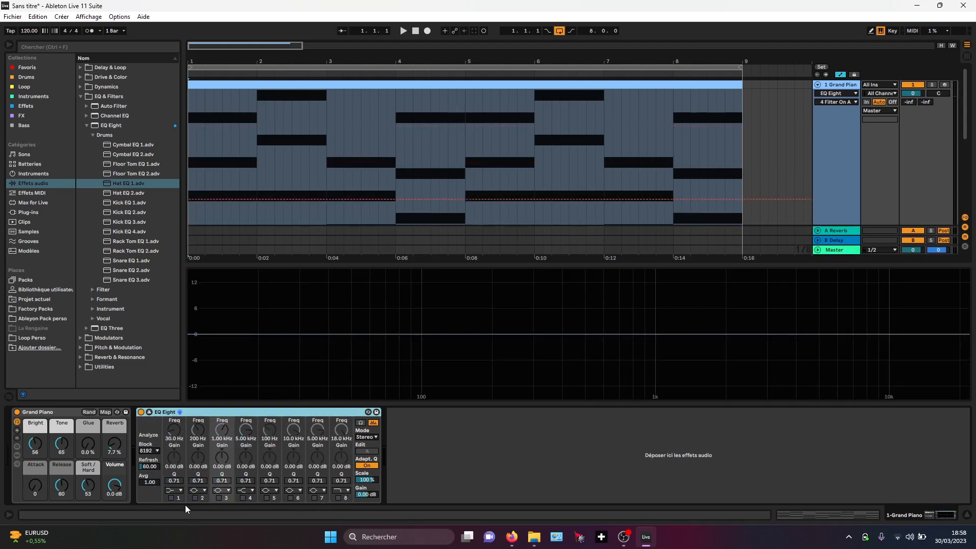
Turn on band 1 of the EQ Eight and set its filter type to the gentle low cut.
left_click(170, 498)
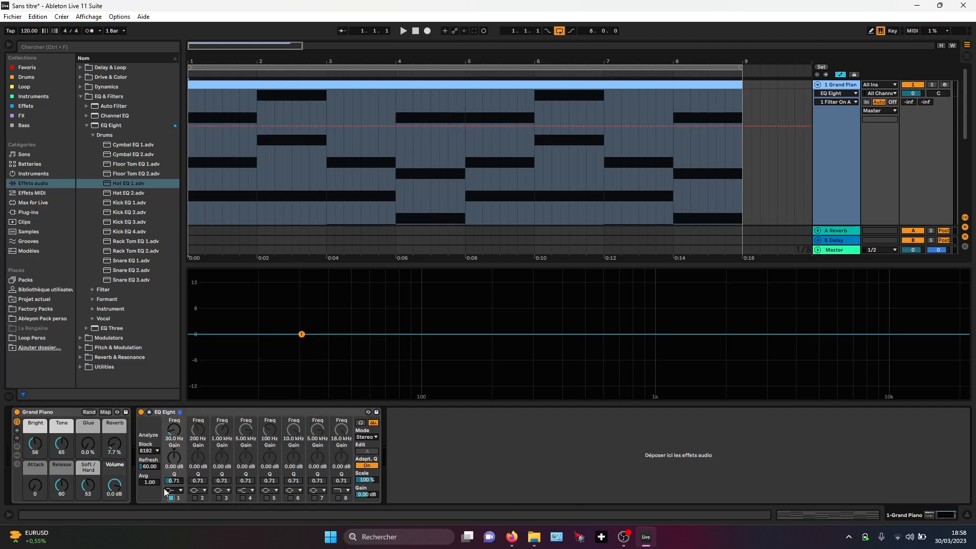
left_click(181, 491)
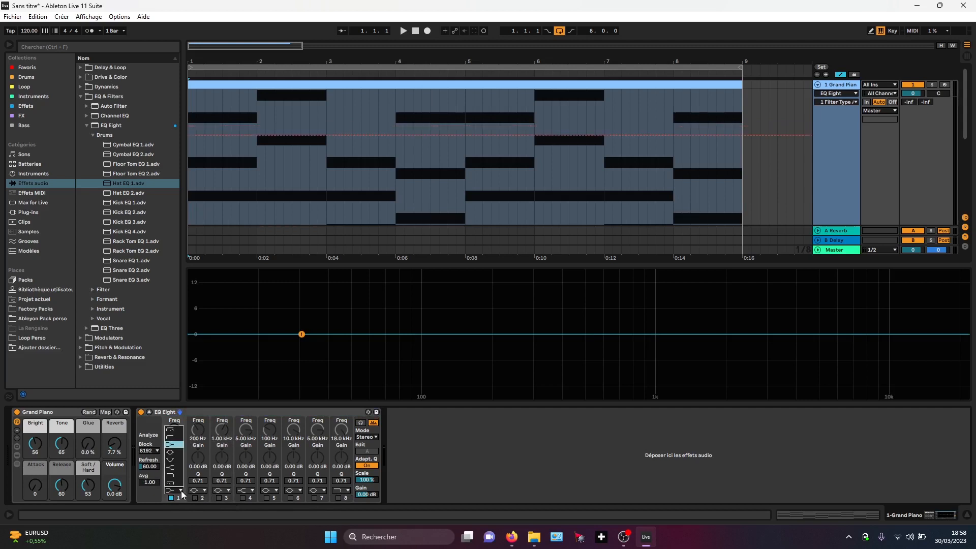
left_click(172, 436)
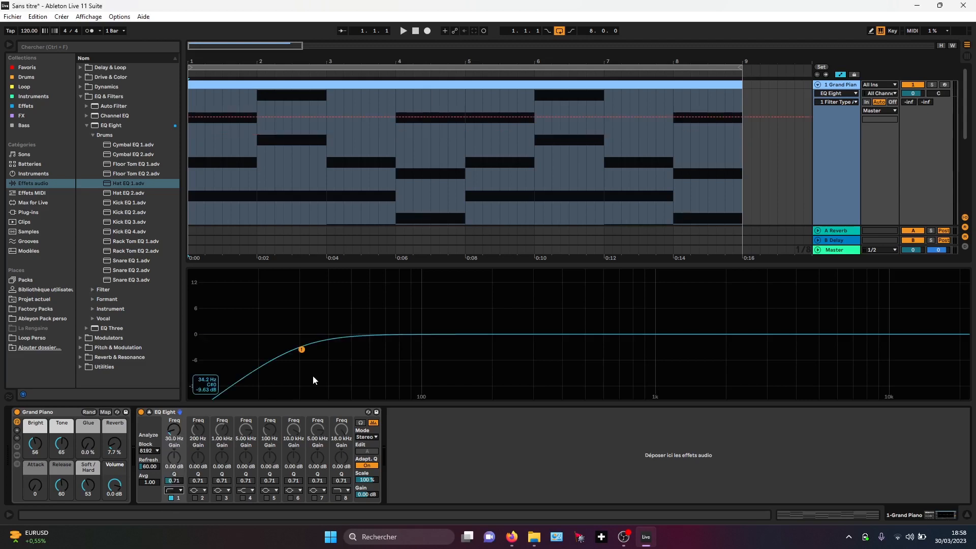
Try band 1 as a gentle high cut, and as a bell boosted by about 8.85 dB near 29.7 Hz.
left_click(177, 490)
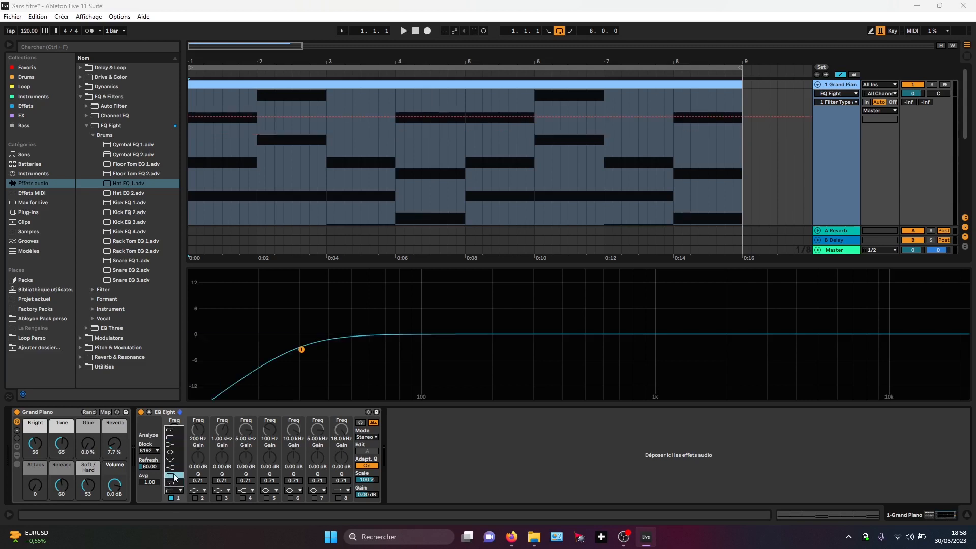
left_click(174, 475)
left_click(177, 491)
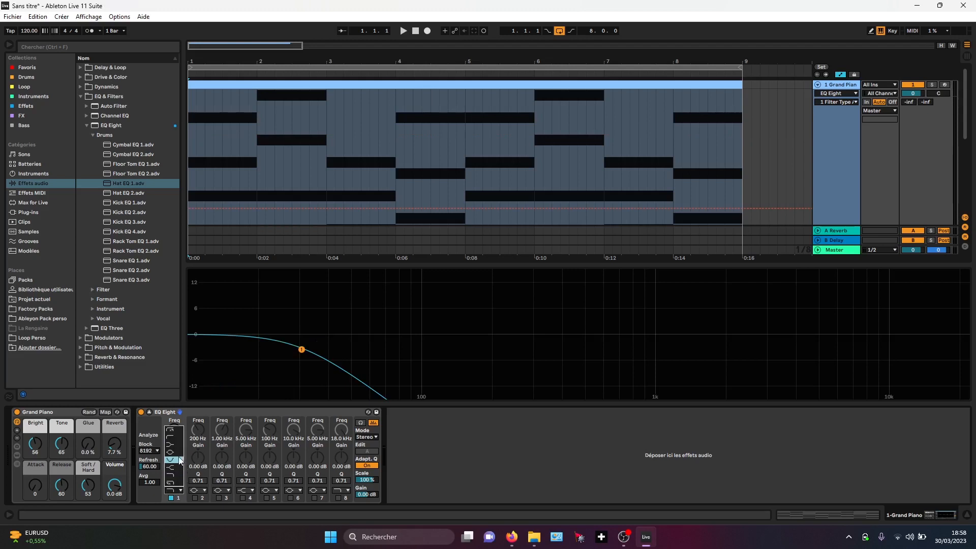
left_click(178, 460)
left_click_drag(300, 334, 300, 297)
Set band 1 to the gentle low cut at about 75.1 Hz and collapse the enlarged EQ display.
left_click(177, 490)
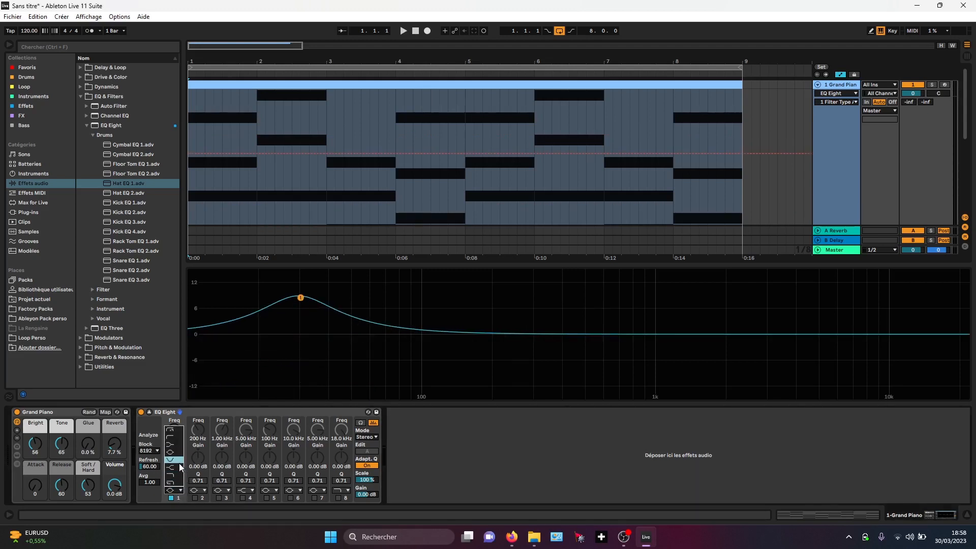
left_click(177, 438)
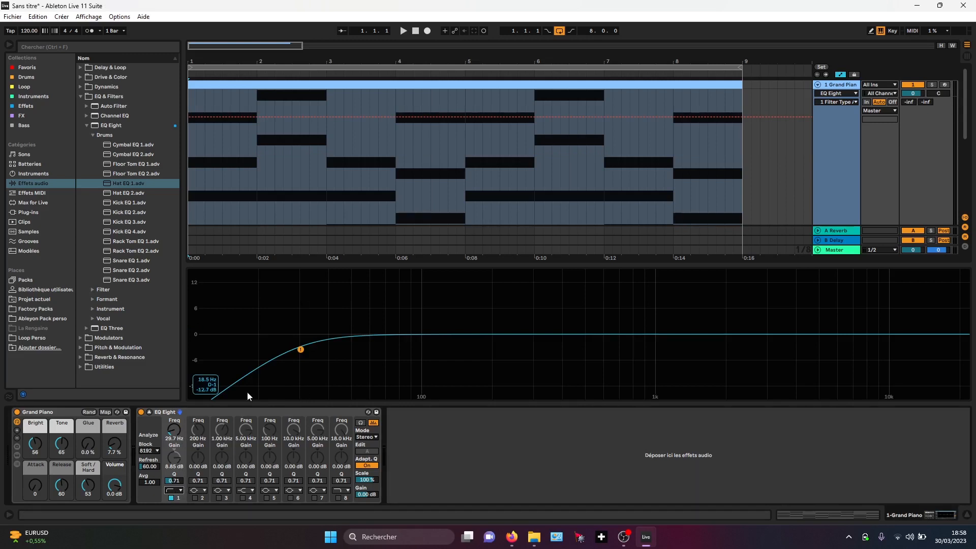
left_click_drag(300, 349, 394, 349)
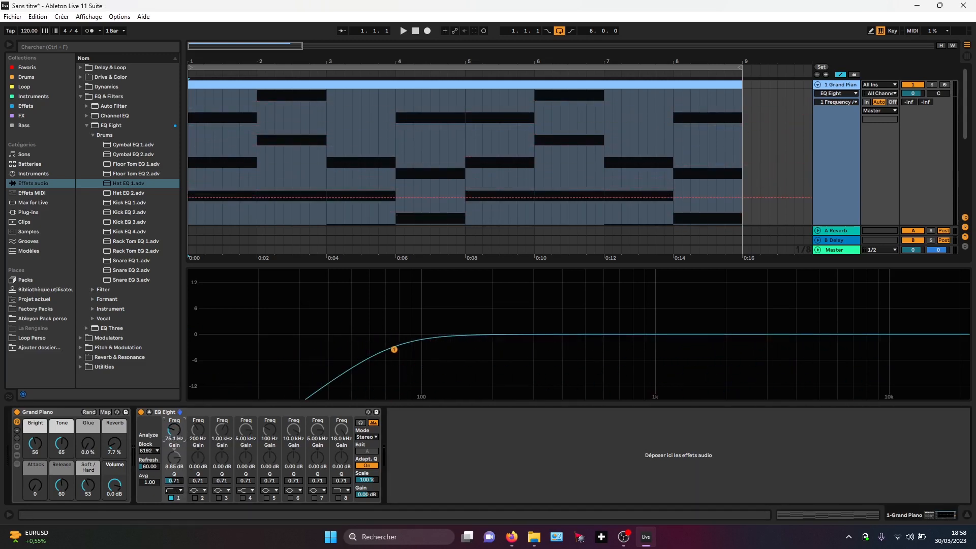
left_click(178, 460)
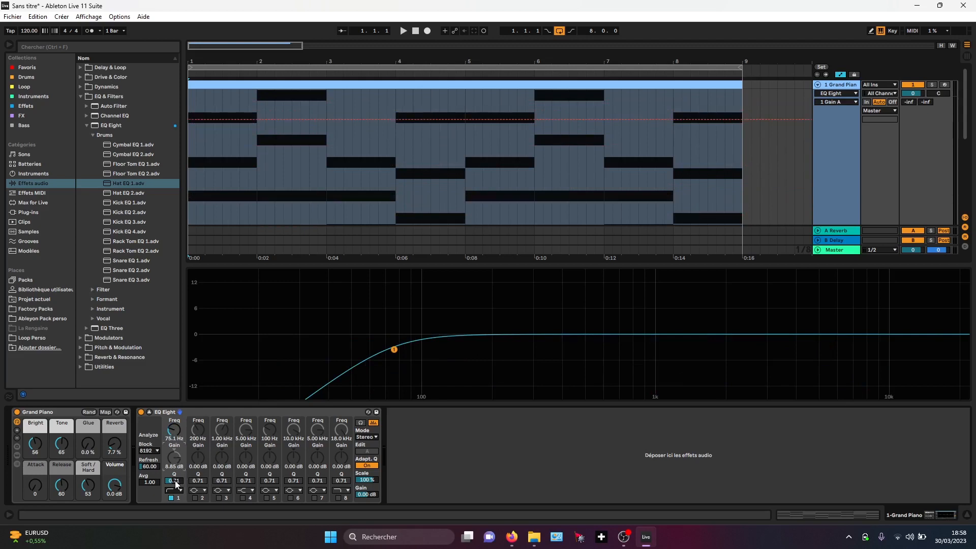
left_click(149, 413)
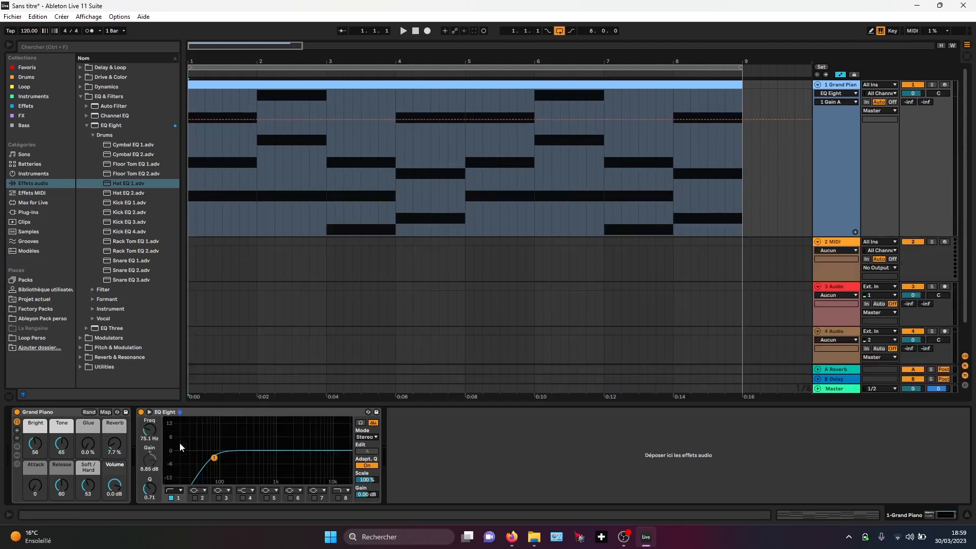
Try Q values of about 4.43, 0.10 and 18.0 on band 1.
left_click_drag(150, 495, 150, 460)
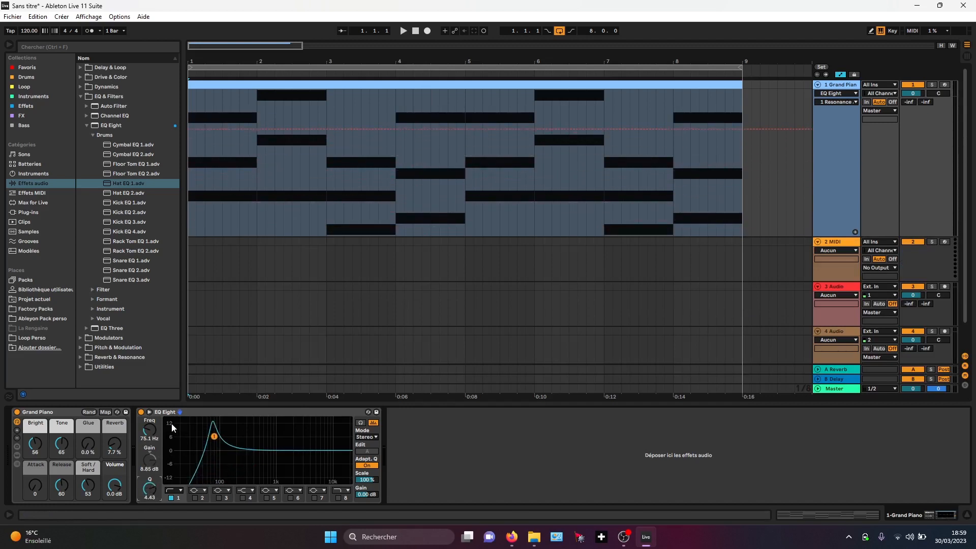
left_click_drag(141, 494, 142, 523)
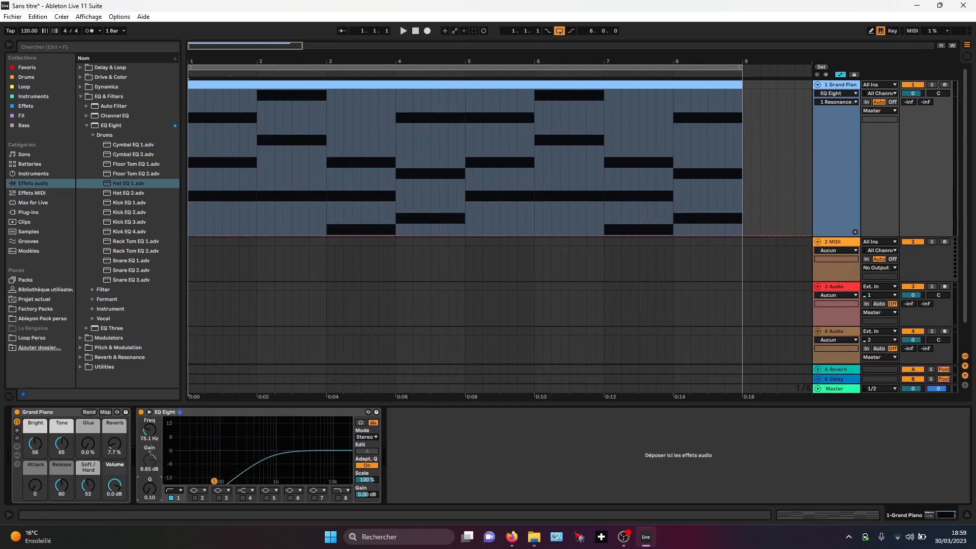
left_click_drag(149, 489, 149, 432)
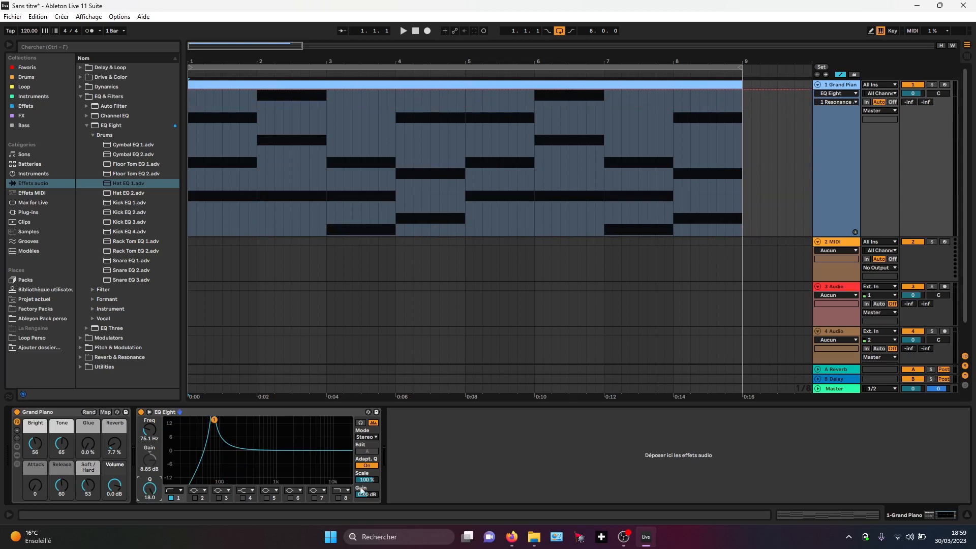
In L/R mode, set the left channel's band 1 to about 5.08 kHz with Q 0.56, and switch editing to the right channel.
left_click(370, 438)
left_click(363, 452)
left_click_drag(154, 432, 154, 389)
left_click_drag(150, 480, 150, 503)
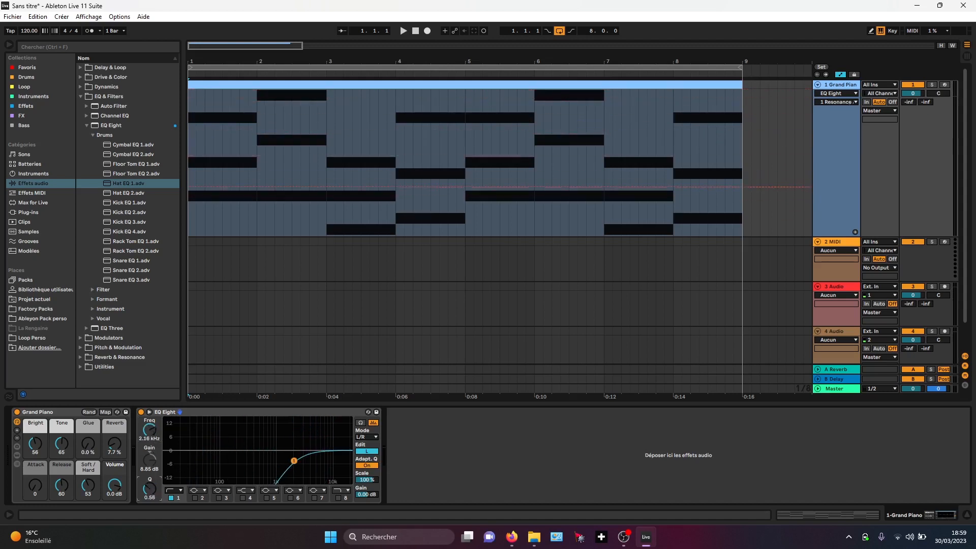
mouse_move(151, 435)
left_mouse_down()
mouse_move(152, 447)
mouse_move(151, 423)
left_mouse_up()
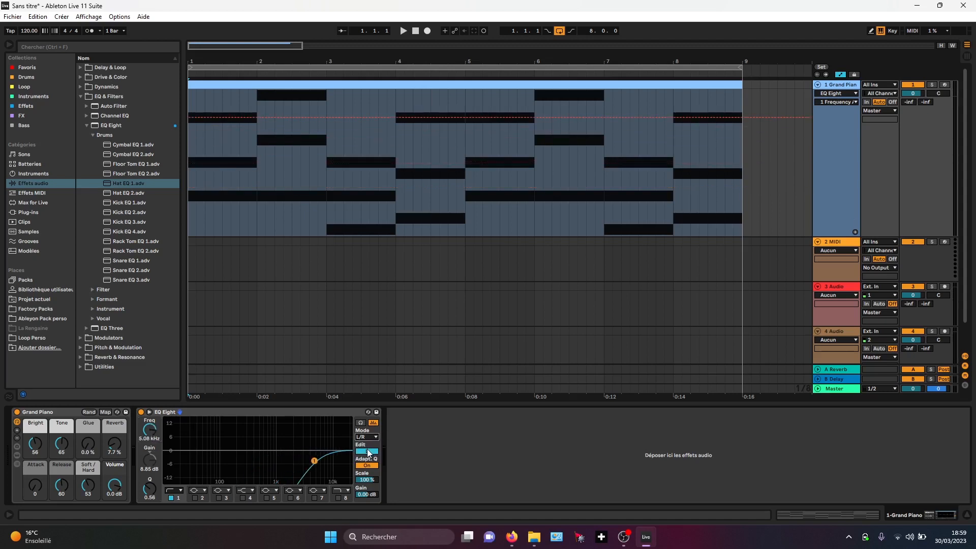
left_click(369, 452)
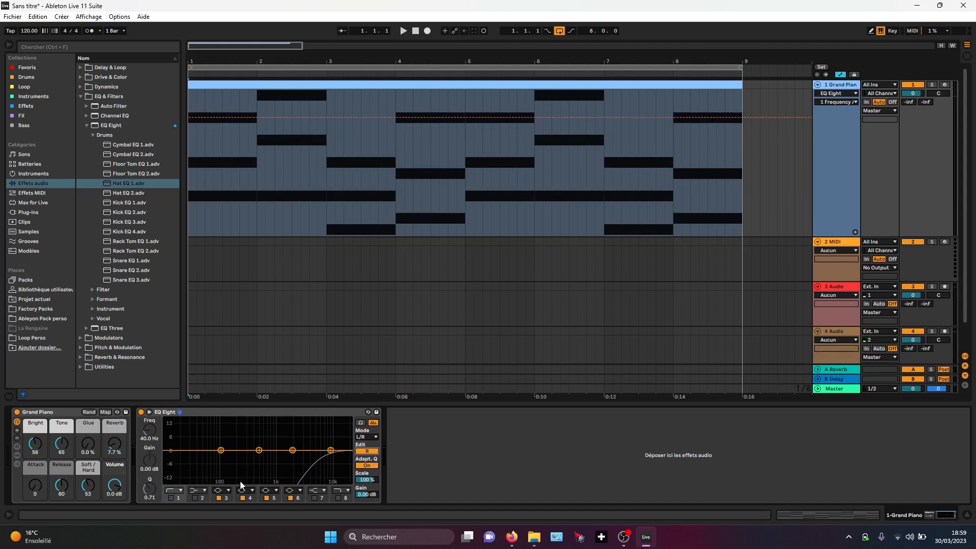
On the right channel, set band 3 to the gentle high cut at about 1.04 kHz.
left_click(220, 497)
left_click(220, 498)
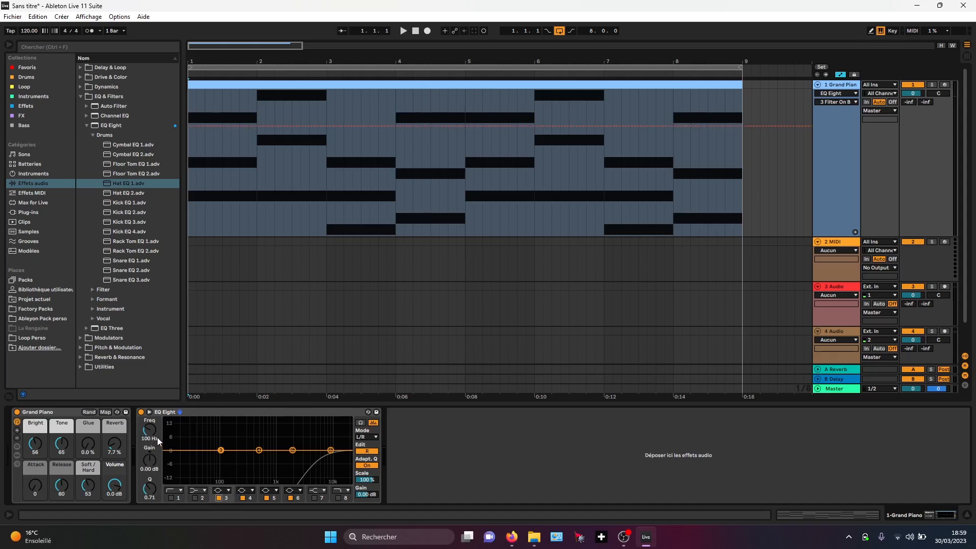
left_click(224, 489)
left_click(226, 475)
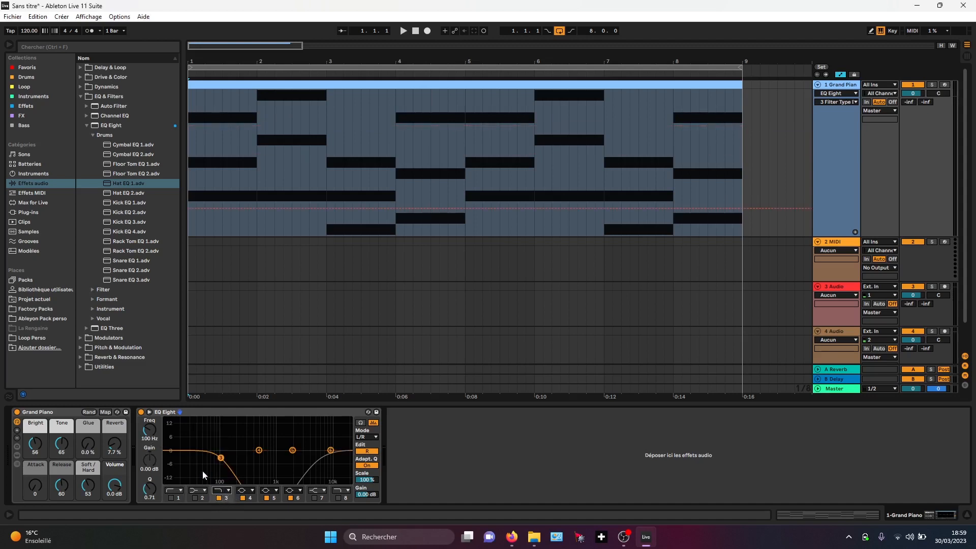
left_click_drag(151, 435, 151, 406)
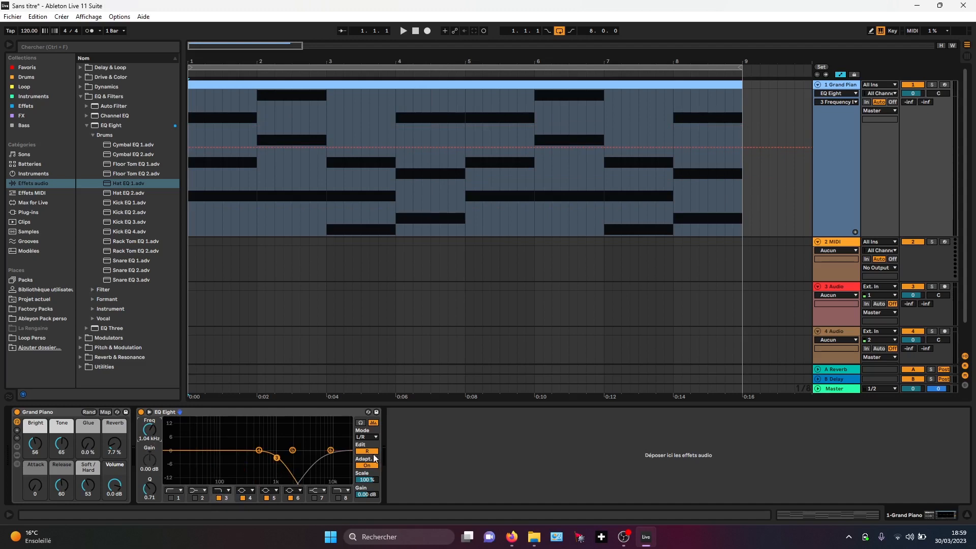
In M/S mode, raise the side channel's band 3 high cut and move the mid channel's band 1 to about 132 Hz with Q 0.26.
left_click(370, 437)
left_click(371, 446)
left_click(367, 452)
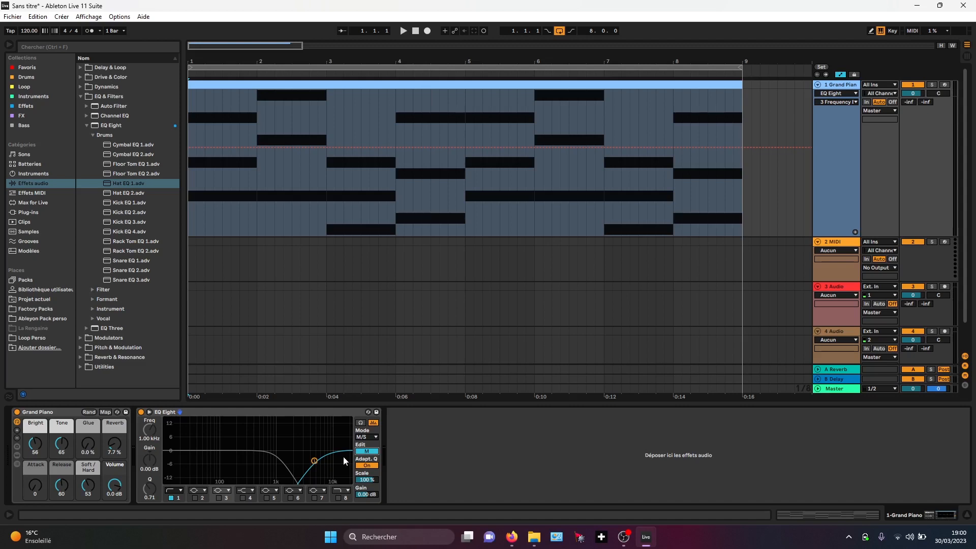
left_click(365, 452)
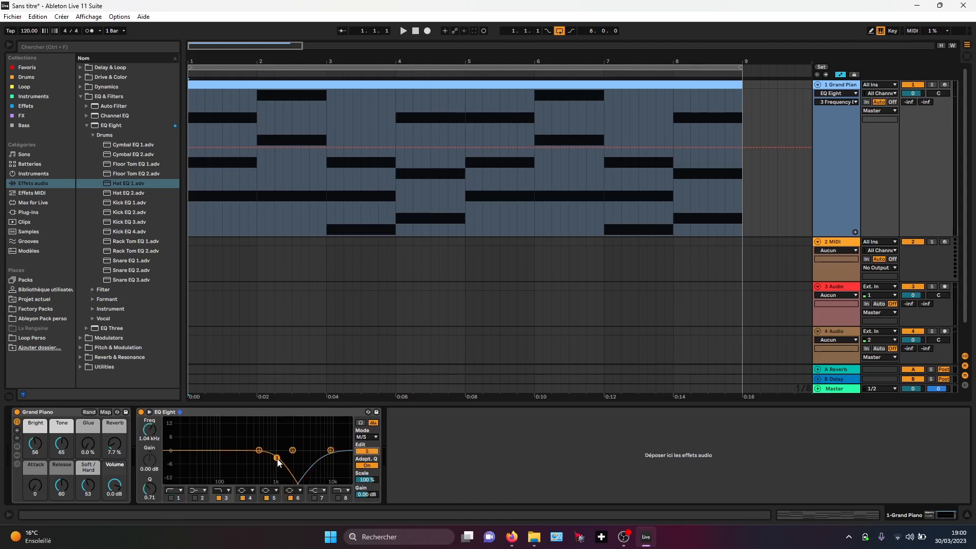
left_click_drag(277, 460, 227, 470)
left_click(370, 453)
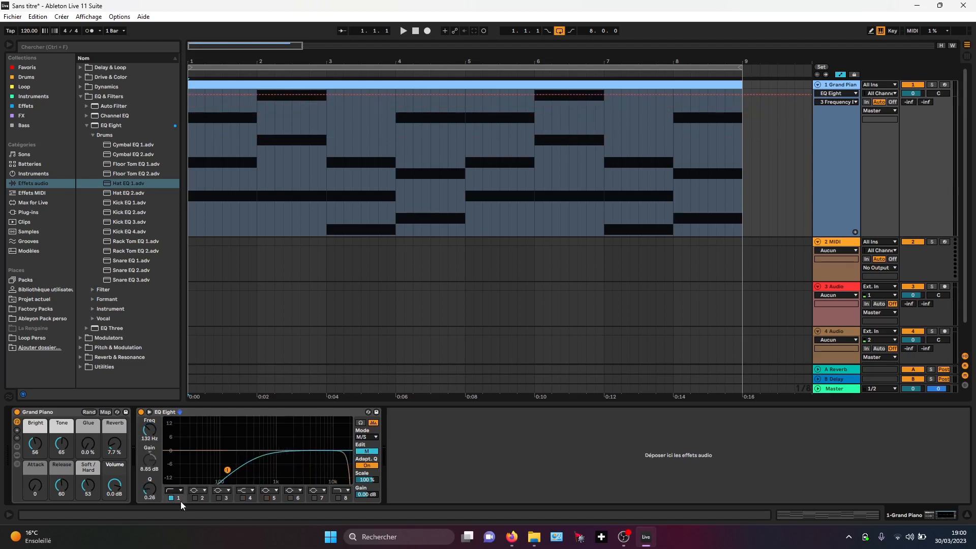
Enable band 2 on the mid channel as a gentle high cut at about 1.09 kHz with Q 0.36.
left_click(203, 491)
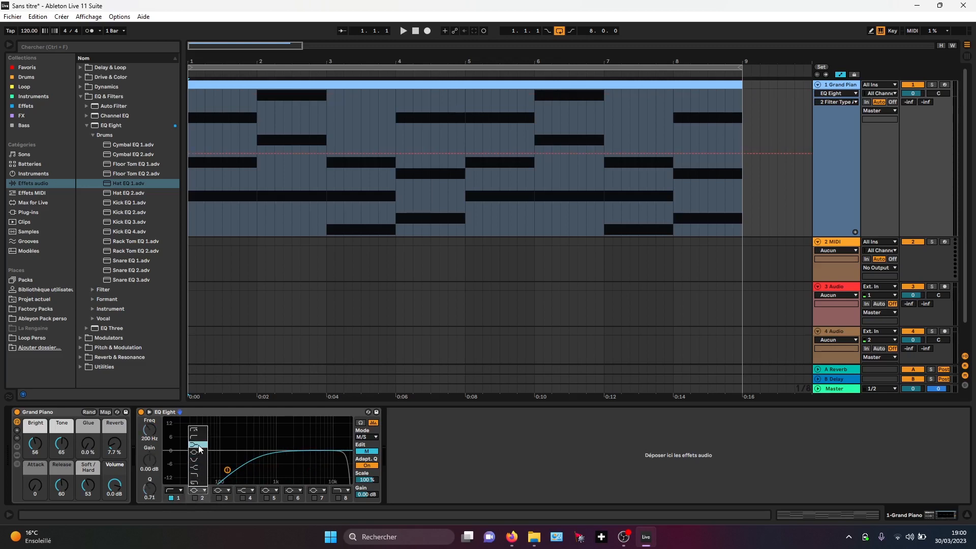
left_click(198, 444)
left_click(204, 490)
left_click(194, 497)
left_click(205, 490)
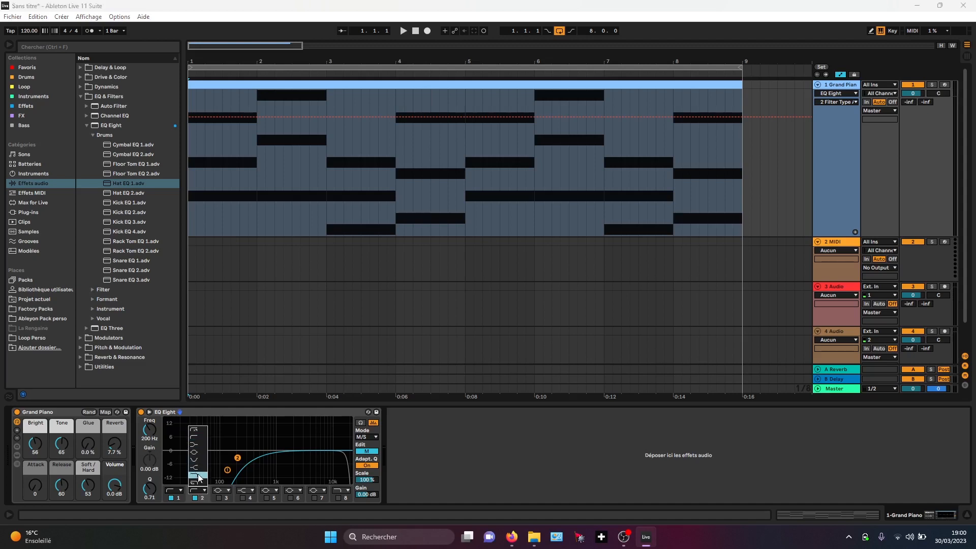
left_click(196, 475)
left_click_drag(236, 459, 278, 465)
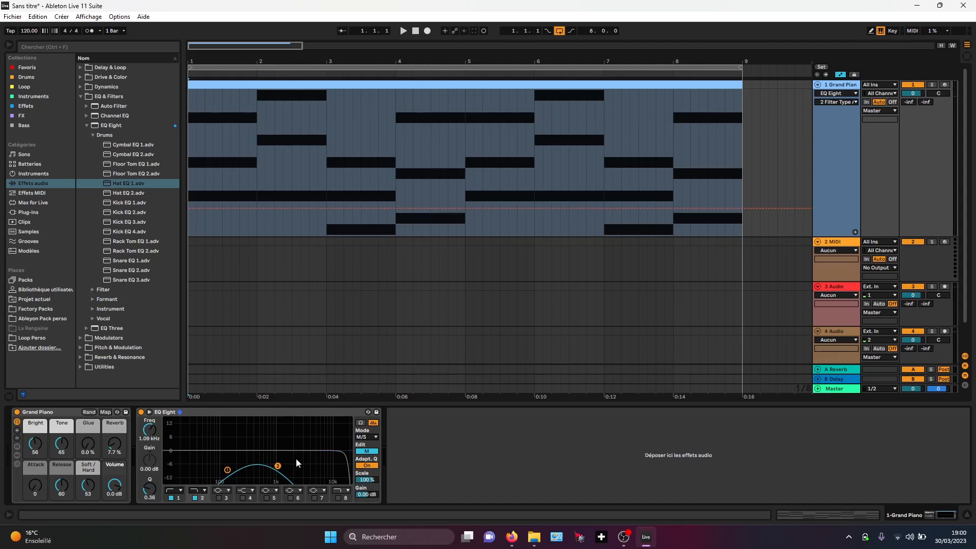
Switch EQ Eight back to Stereo mode and delete the device from the Grand Piano track.
left_click(374, 435)
left_click(366, 441)
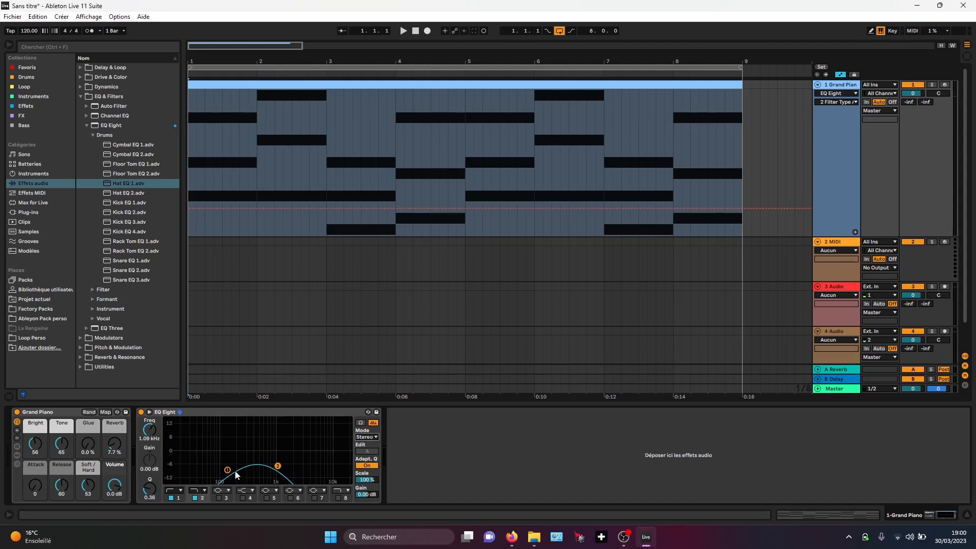
left_click(220, 414)
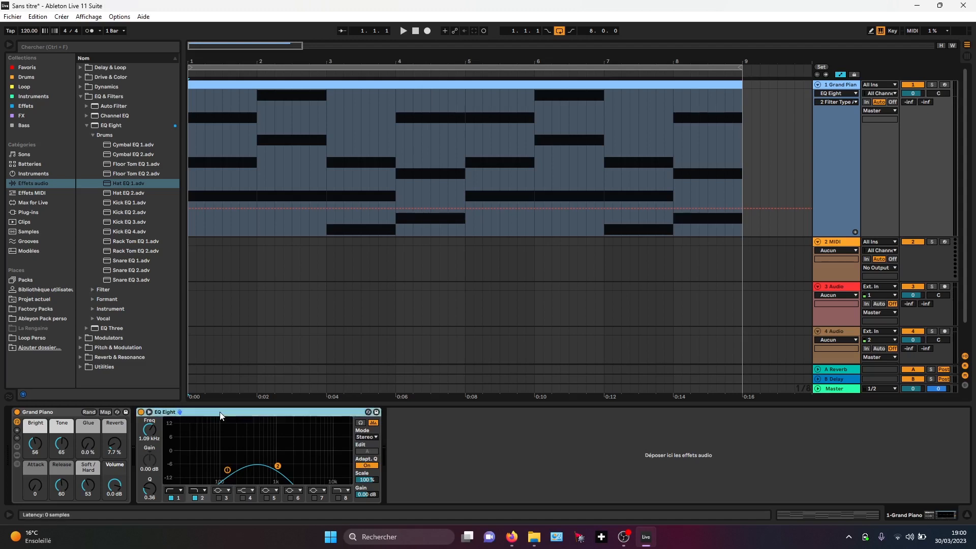
key("Delete")
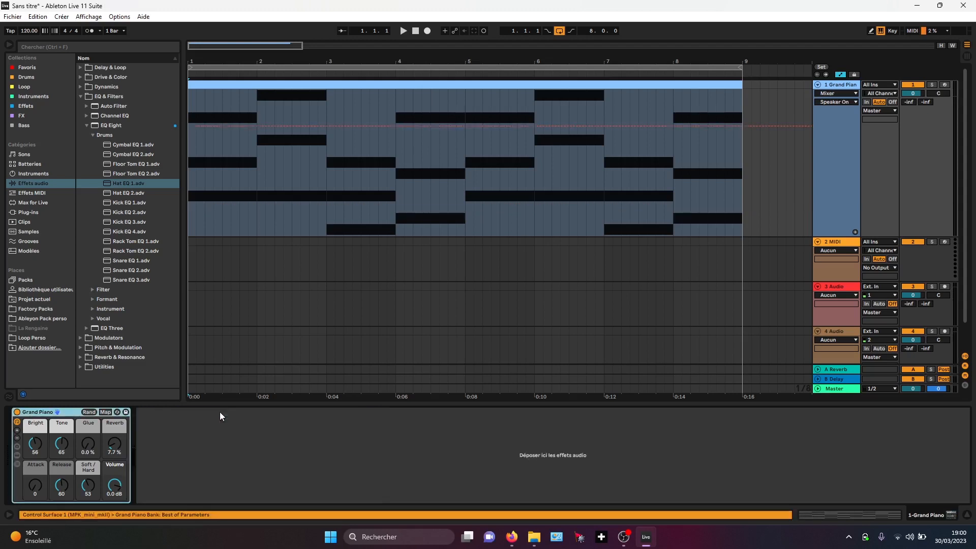
Load a fresh default EQ Eight from the EQ & Filters effects onto the Grand Piano track.
left_click(86, 125)
left_click(89, 97)
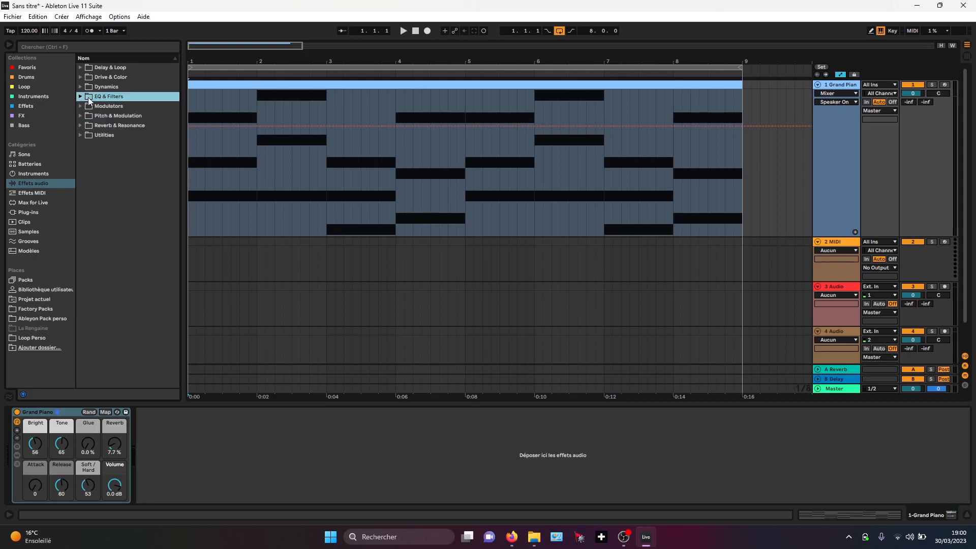
left_click(81, 97)
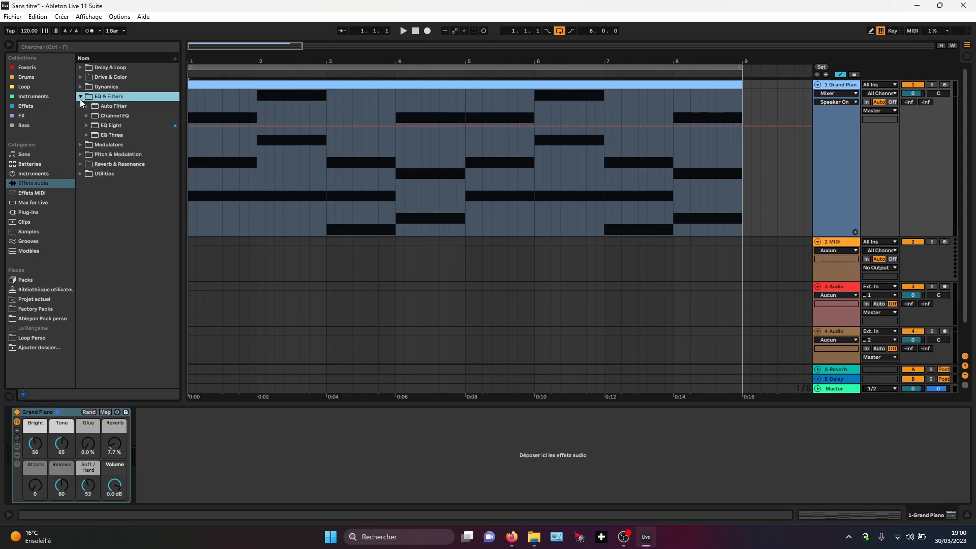
double_click(96, 125)
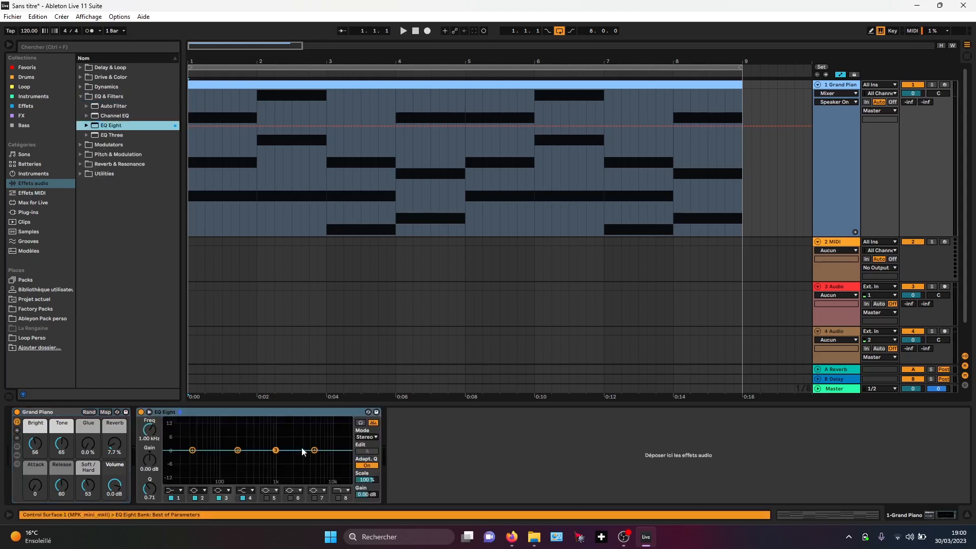
Turn off bands 4, 3 and 2, and set band 1 to the gentle low cut at about 11.6 Hz.
left_click(242, 498)
left_click(219, 498)
left_click(194, 498)
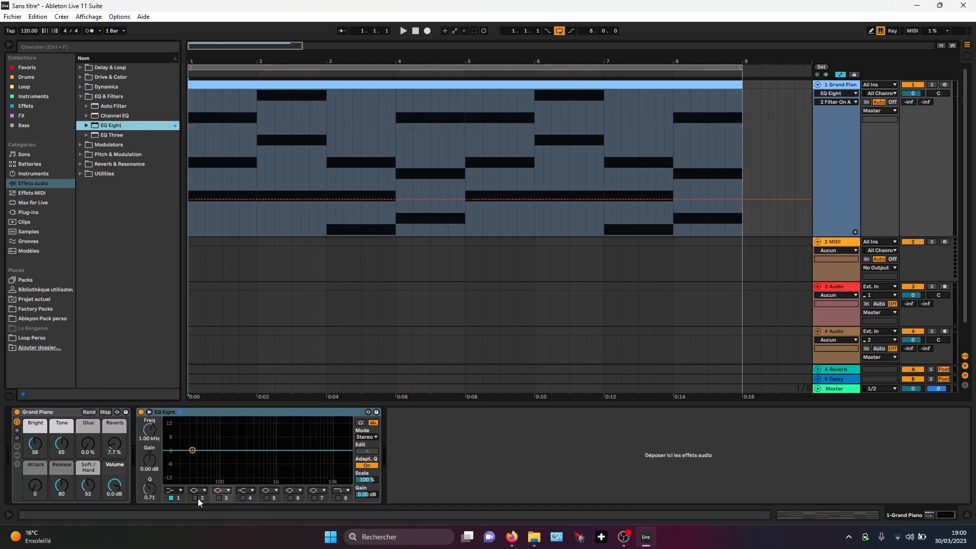
left_click(181, 490)
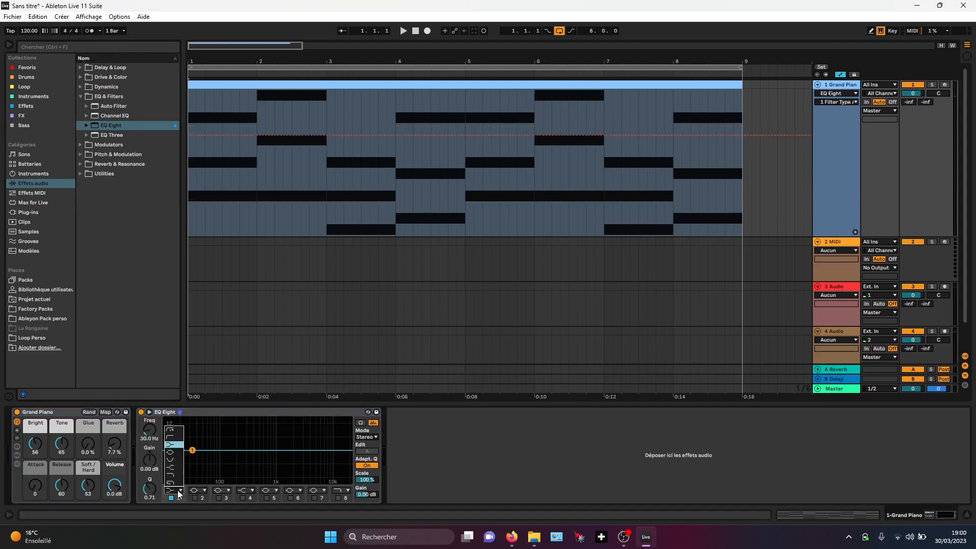
left_click(174, 434)
left_click_drag(193, 458, 169, 458)
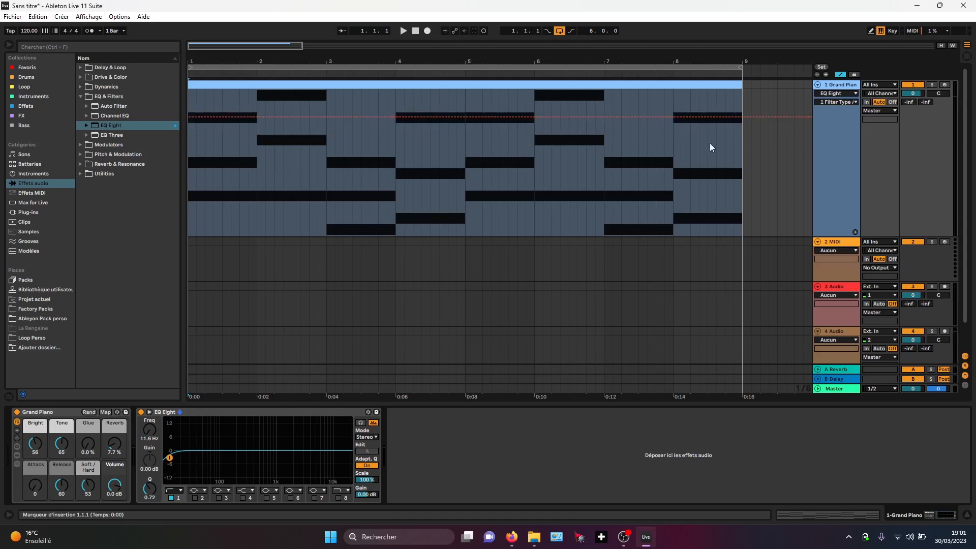
Automate band 1's frequency as a ramp from 10 Hz at bar 1 to its maximum at bar 9, and play the clip.
left_click(146, 431)
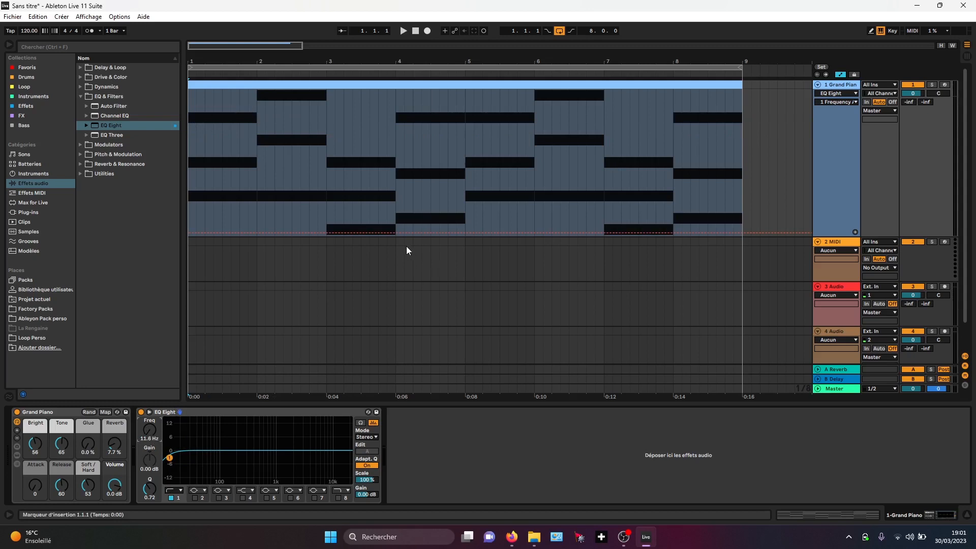
key("a")
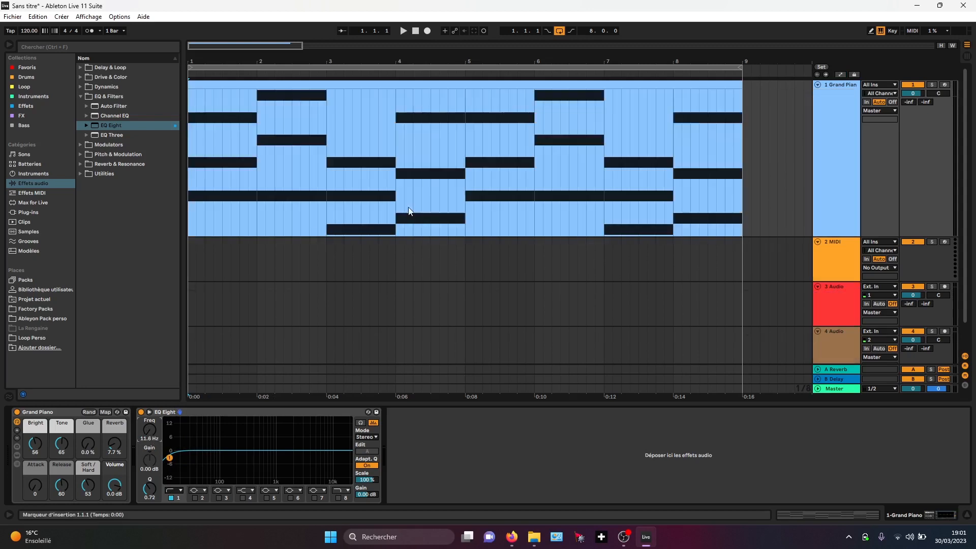
key("a")
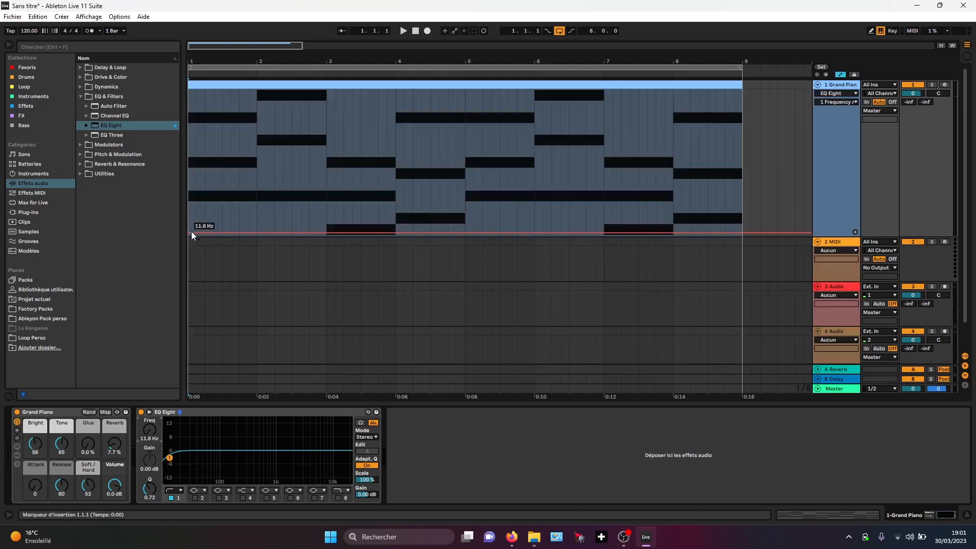
left_click_drag(190, 235, 190, 240)
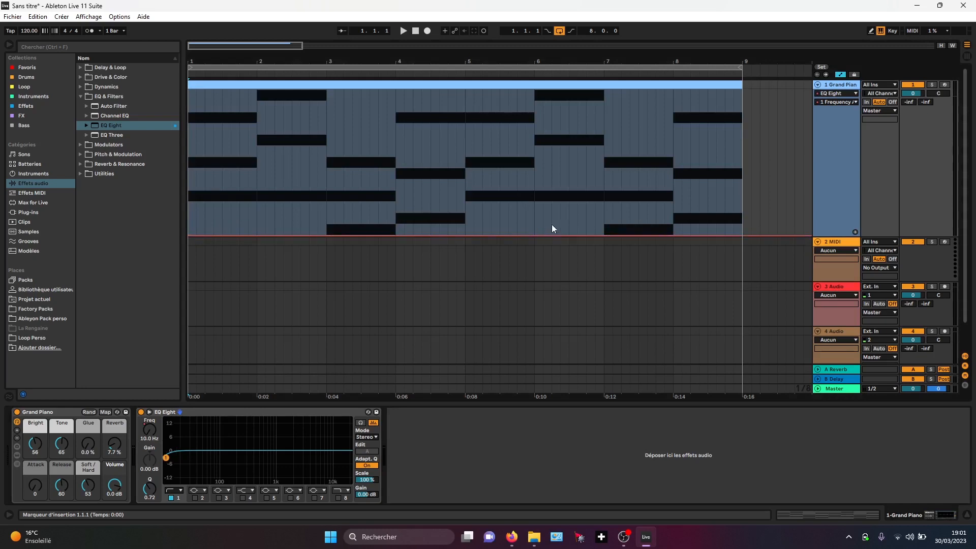
left_click_drag(742, 236, 742, 90)
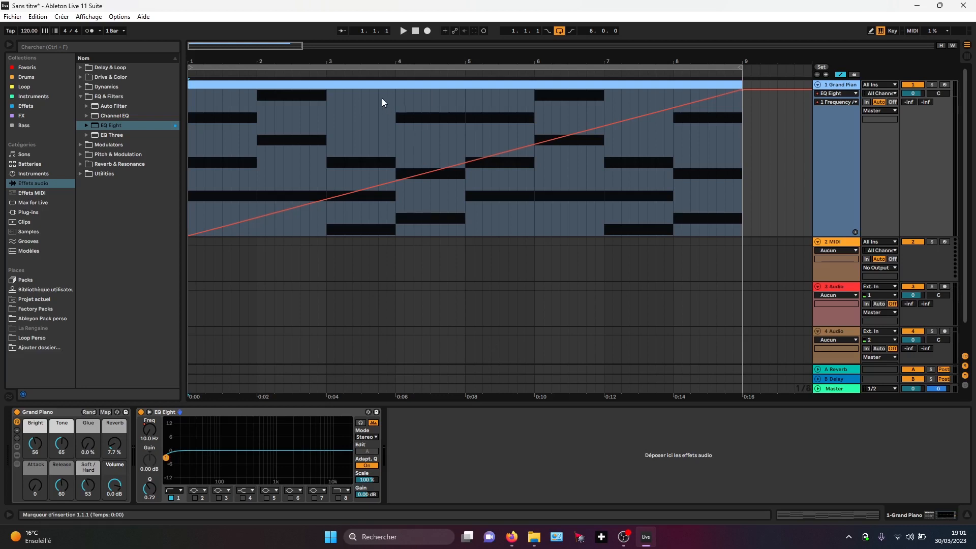
left_click(342, 84)
key("space")
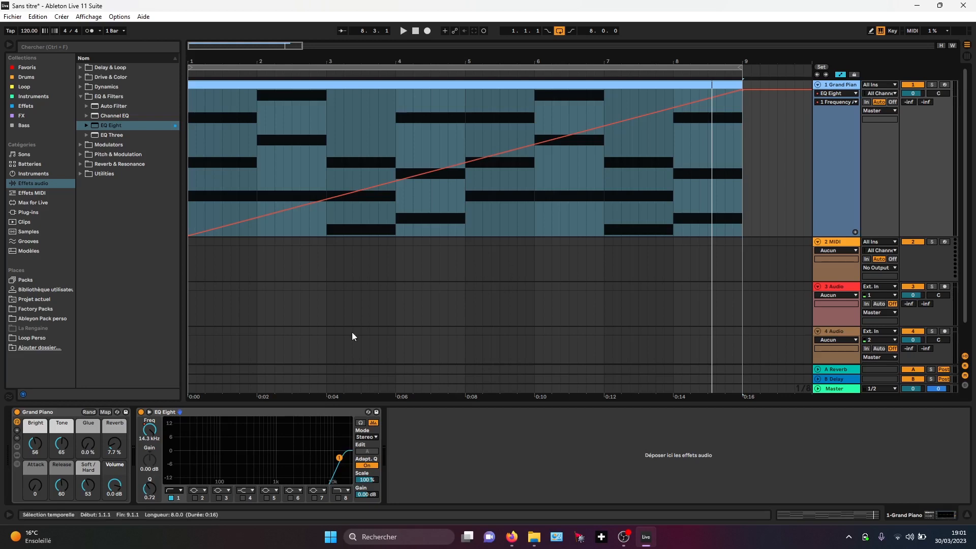
Automate band 1's Q as a ramp from 0.72 at bar 1 to about three quarters of its range at bar 9, and play the clip.
left_click(150, 488)
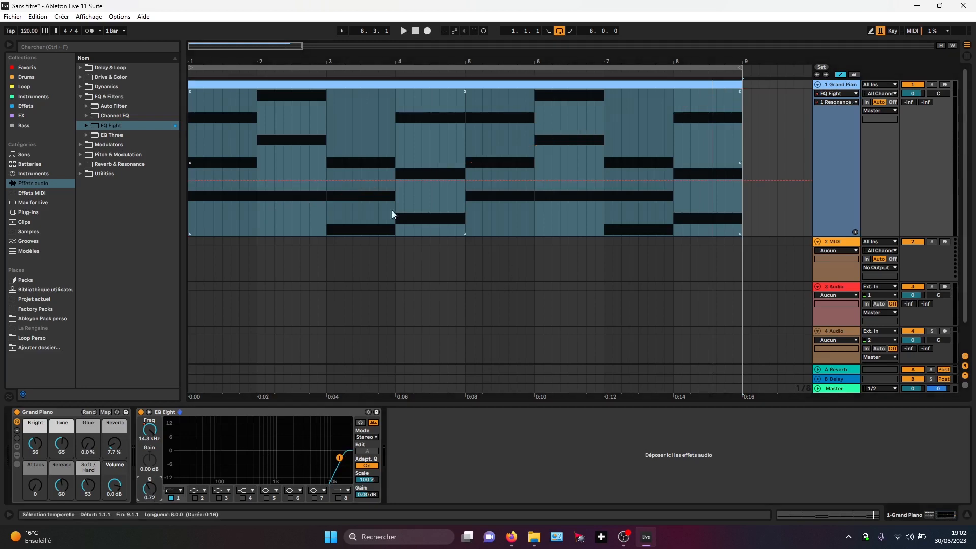
left_click(189, 181)
left_click(189, 181)
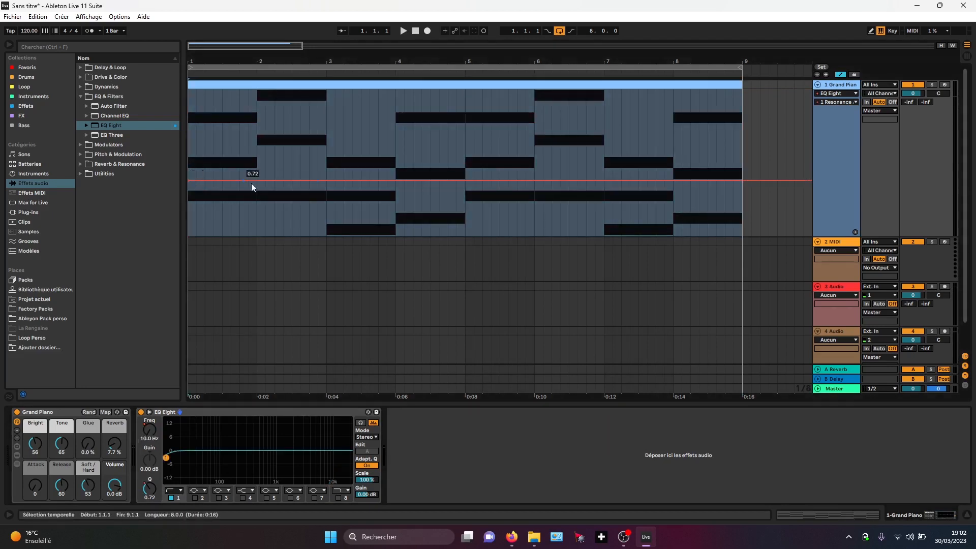
left_click_drag(742, 181, 742, 123)
left_click(439, 83)
key("space")
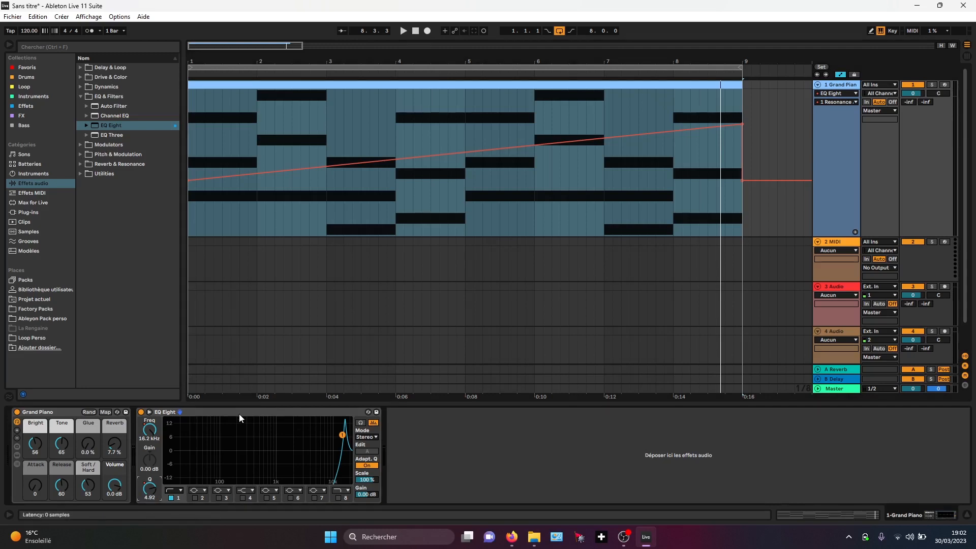
Try EQ Three after EQ Eight with its low gain at about -2.25 dB and its low band toggled, and delete the device.
double_click(105, 136)
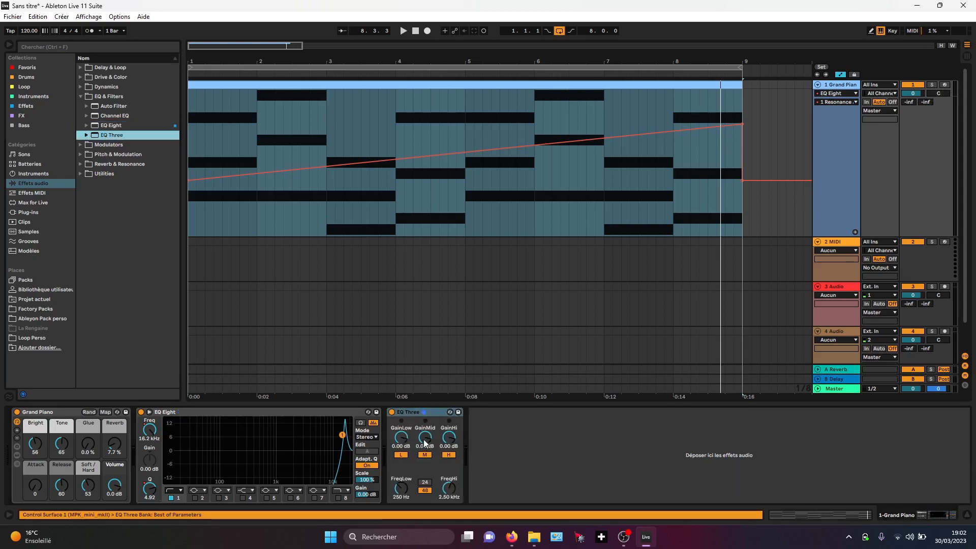
left_click(409, 411)
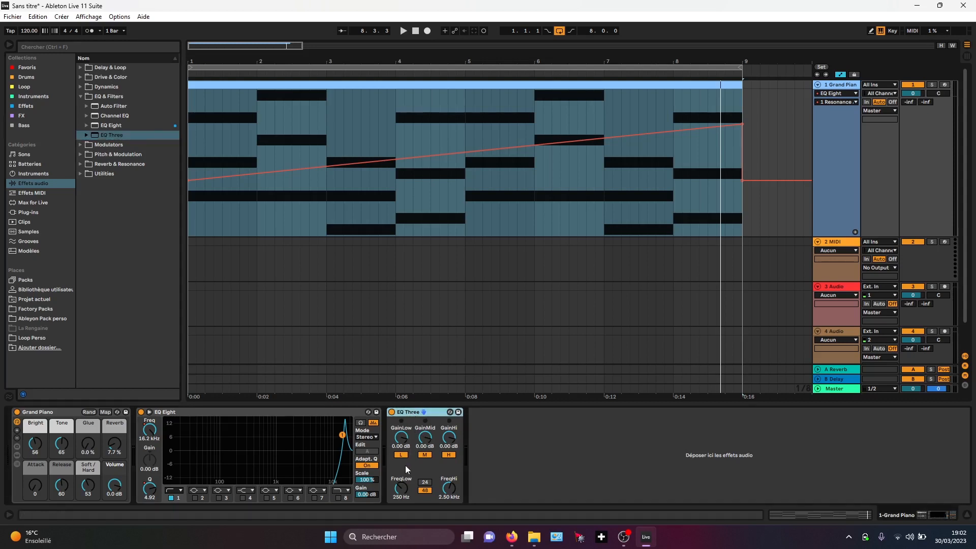
left_click_drag(402, 441, 403, 447)
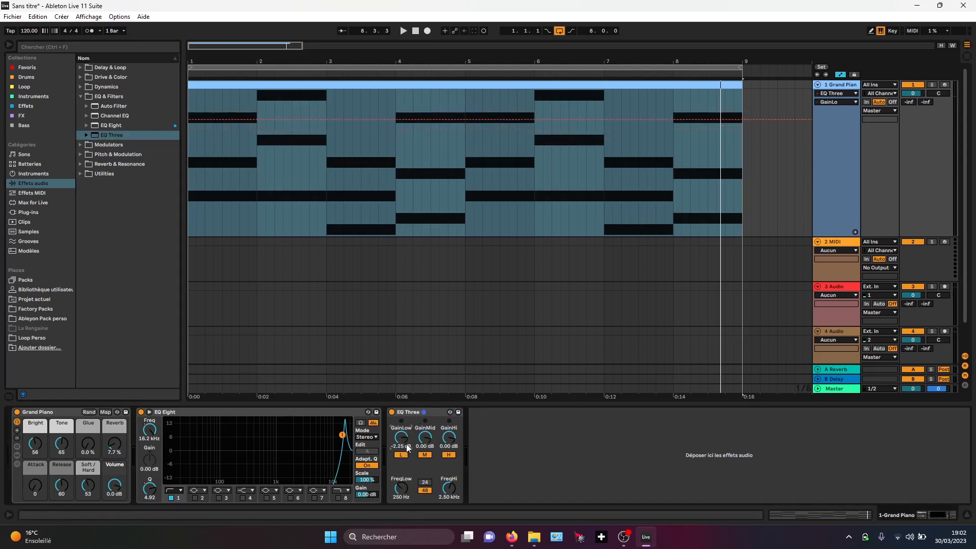
double_click(400, 454)
left_click(417, 413)
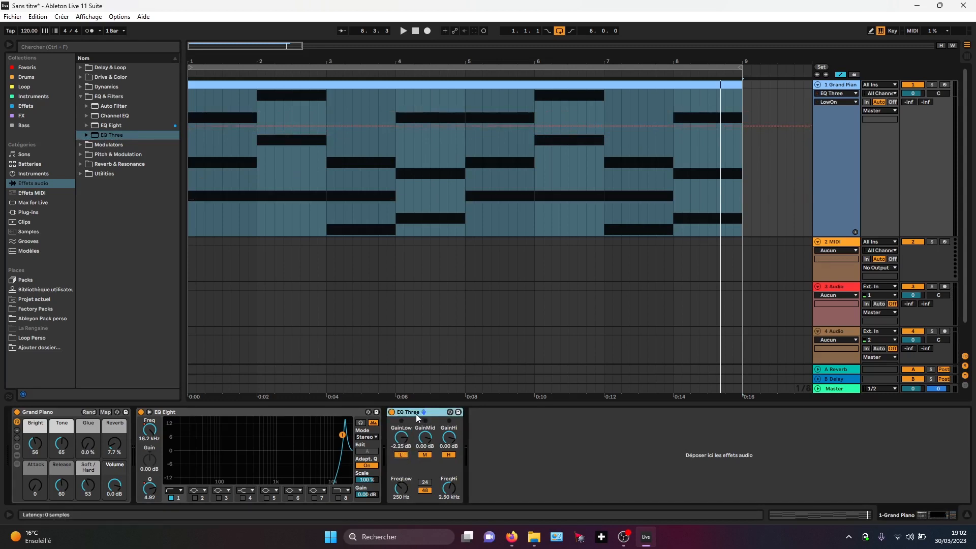
key("Delete")
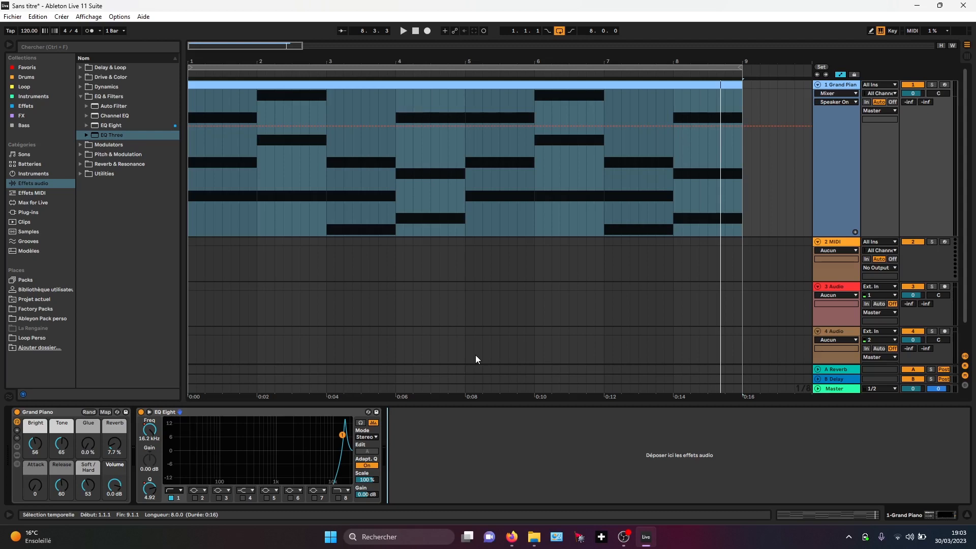
View the Master track's device chain and return to the Grand Piano track's devices.
left_click(838, 388)
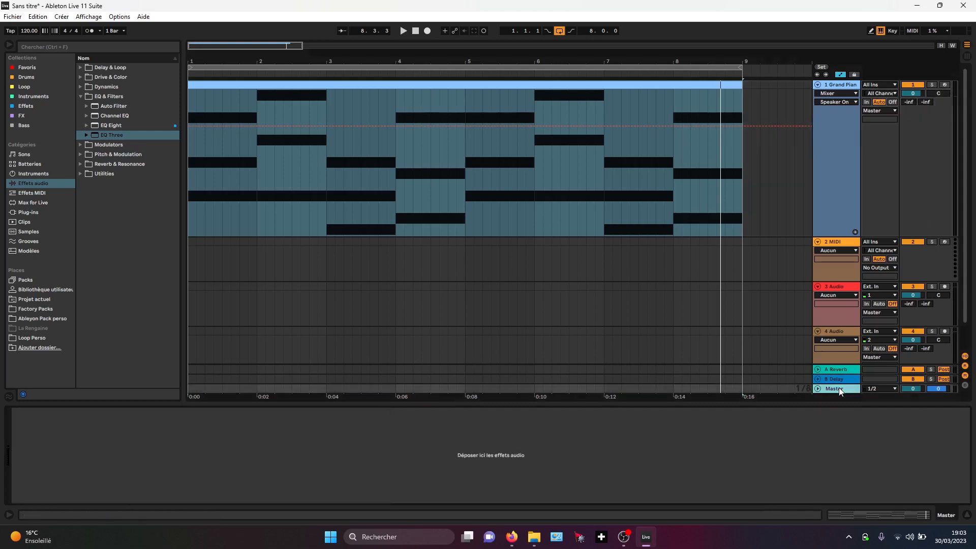
left_click(744, 237)
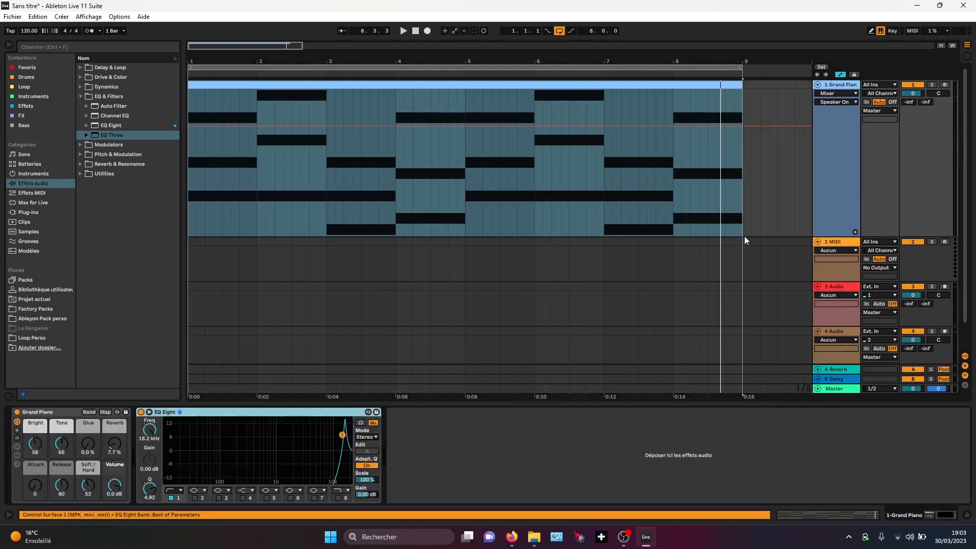